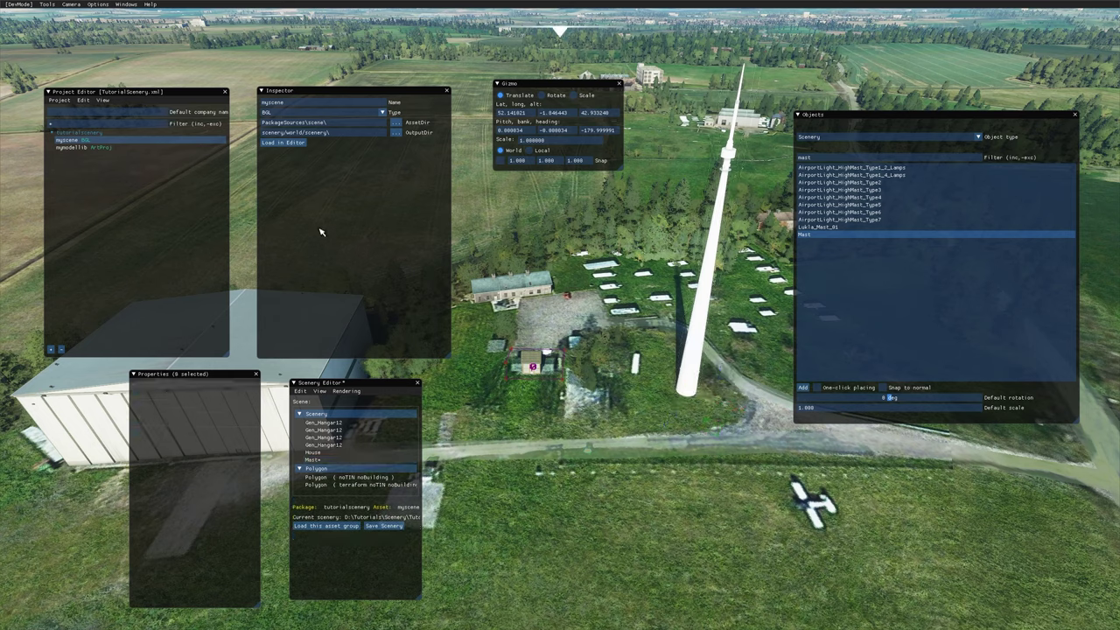
- Advance the simulator's local time to check how the mast looks after dark
left_click(96, 5)
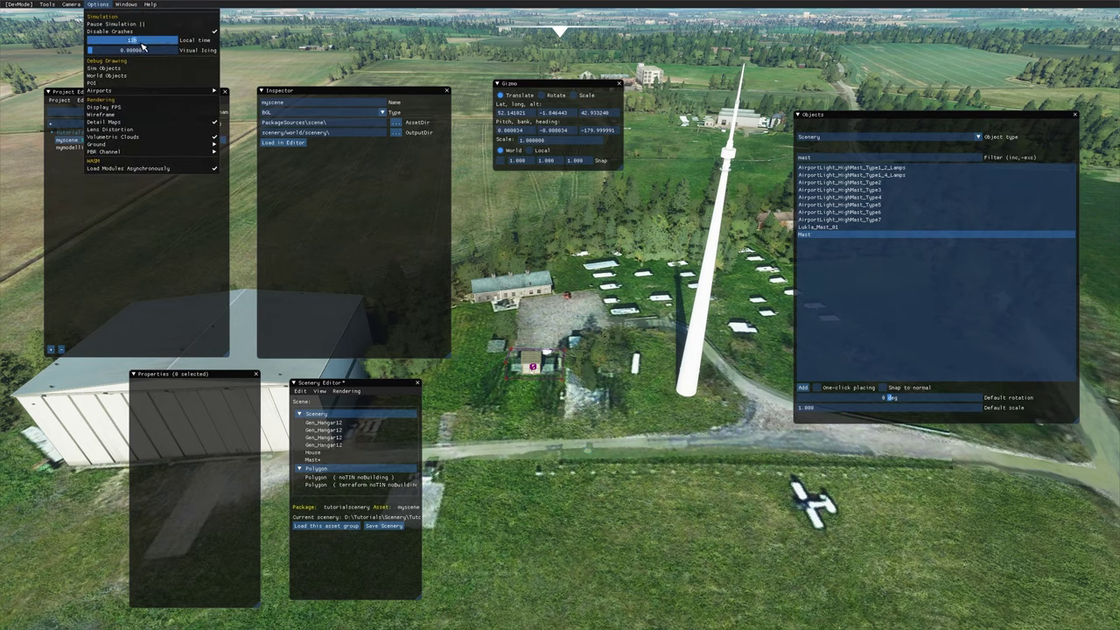
left_click_drag(166, 41, 186, 49)
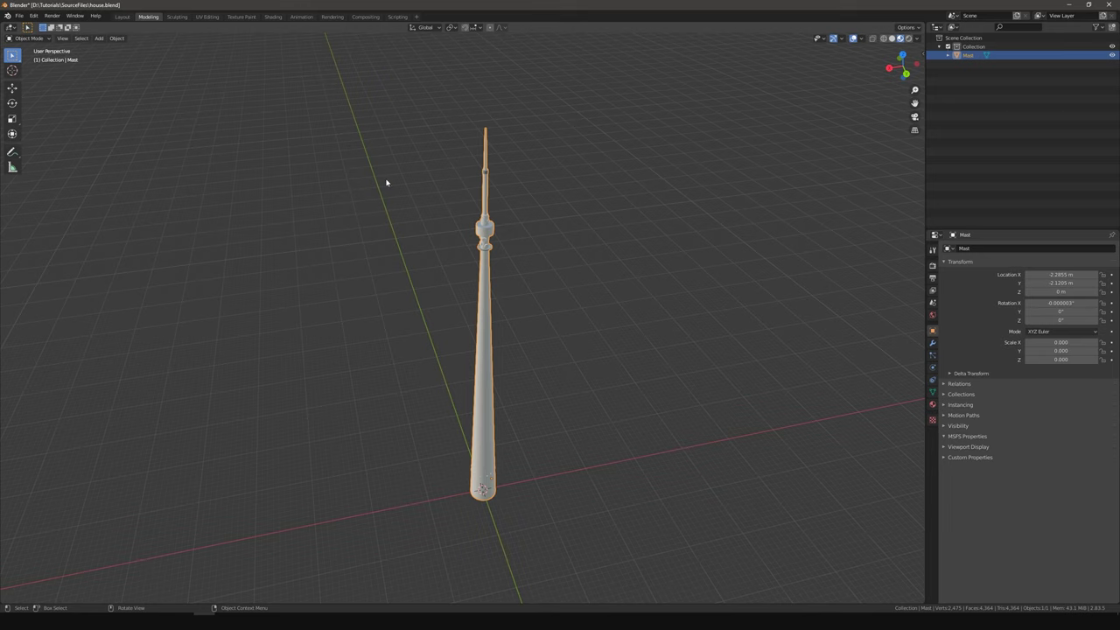
- Switch to Blender and add a point light to the mast scene
left_click(99, 38)
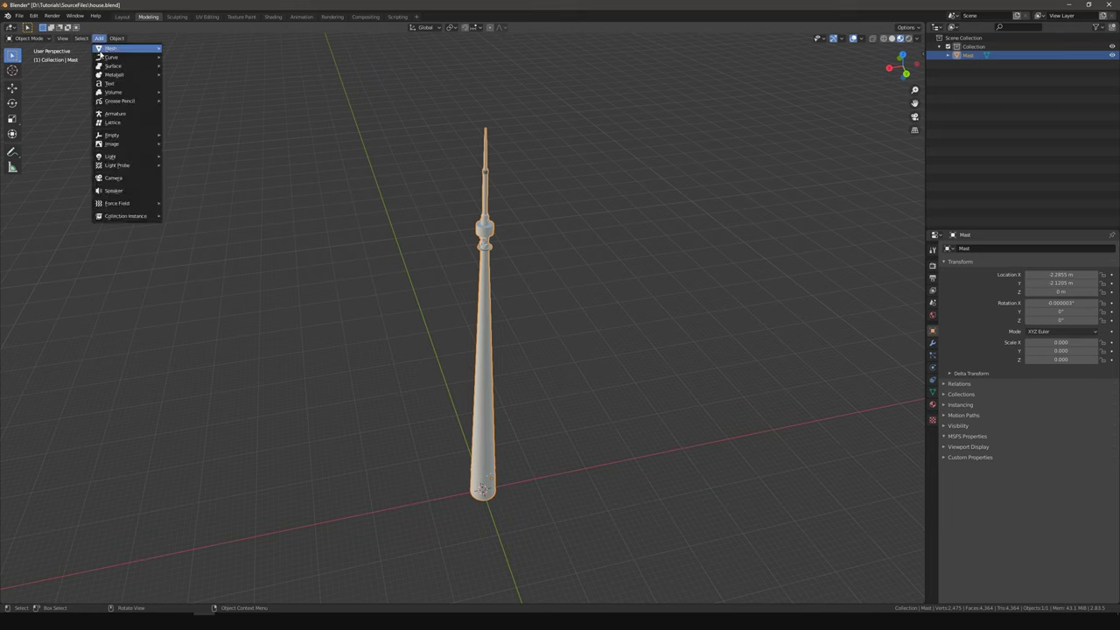
mouse_move(133, 159)
left_click(187, 158)
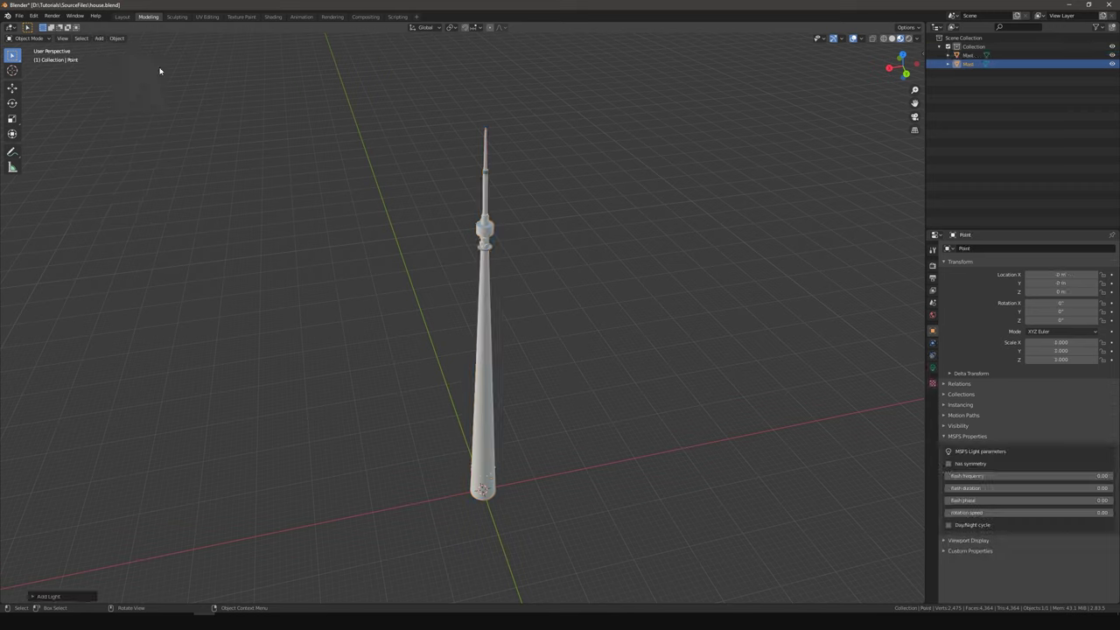
- Raise the point light along Z to the tip of the mast, to a height of about 66.46 m
left_click(12, 88)
left_click_drag(483, 472, 477, 103)
key("shift+grave")
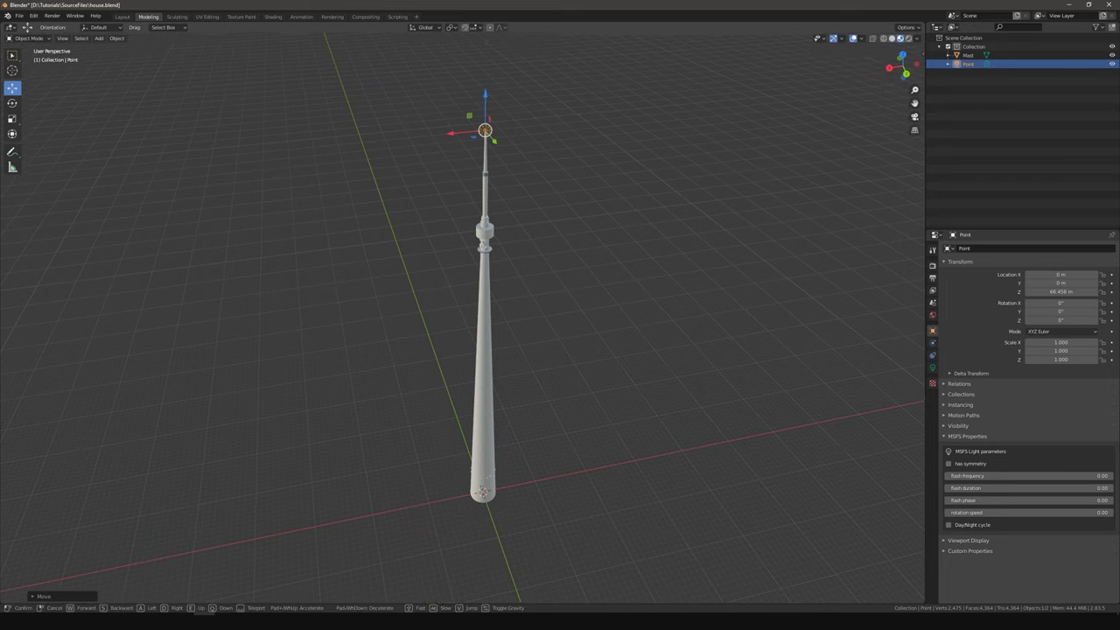
key("w")
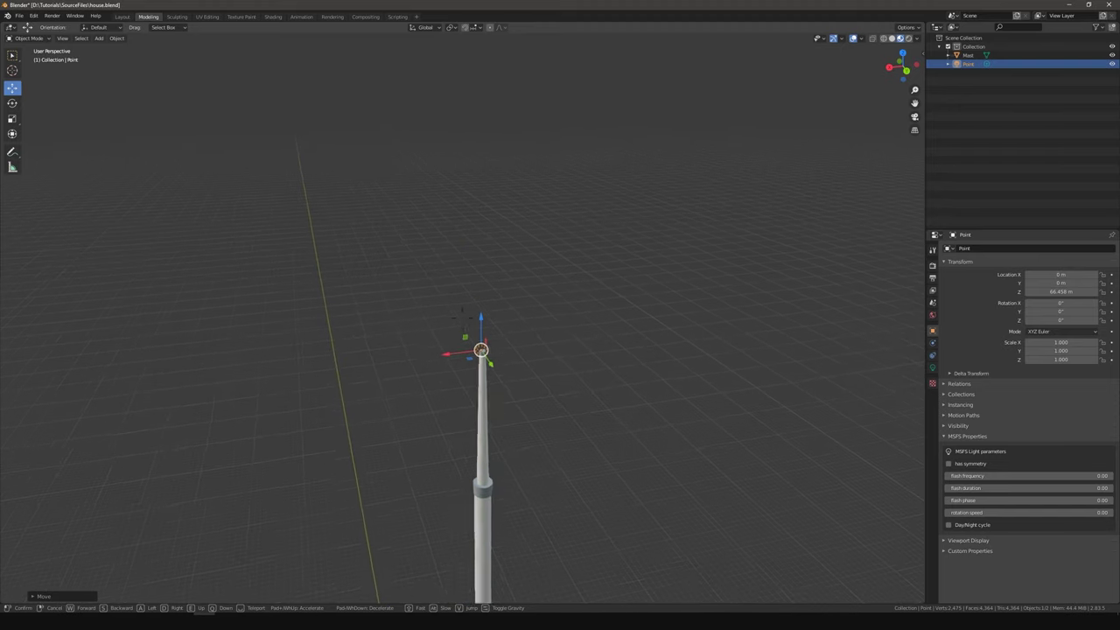
left_click(522, 402)
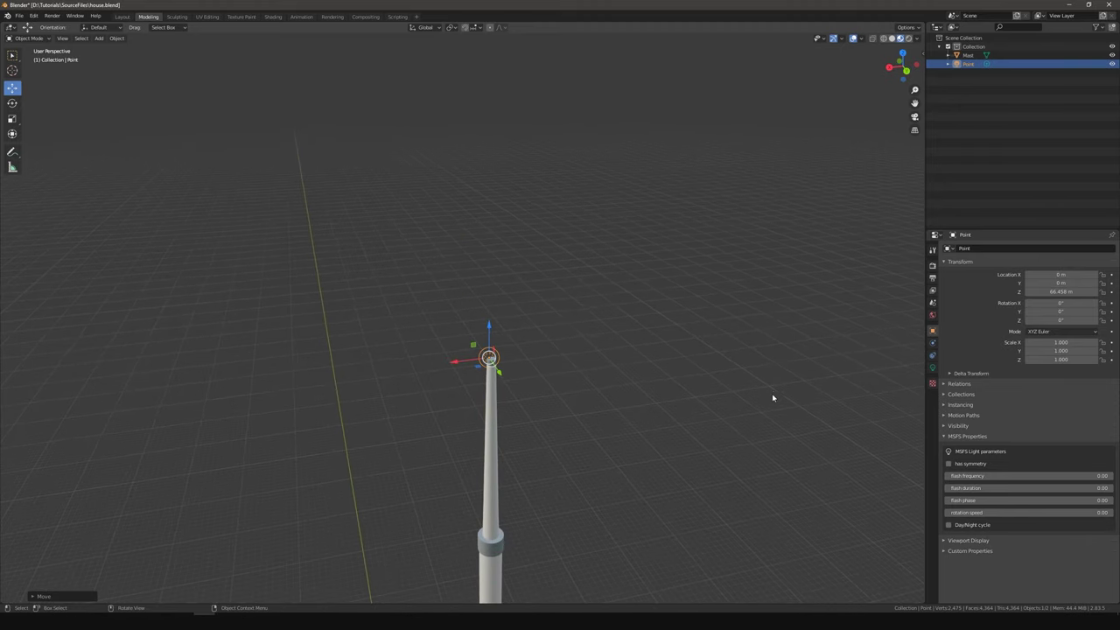
- Set the point light's color to fully saturated red
left_click(932, 369)
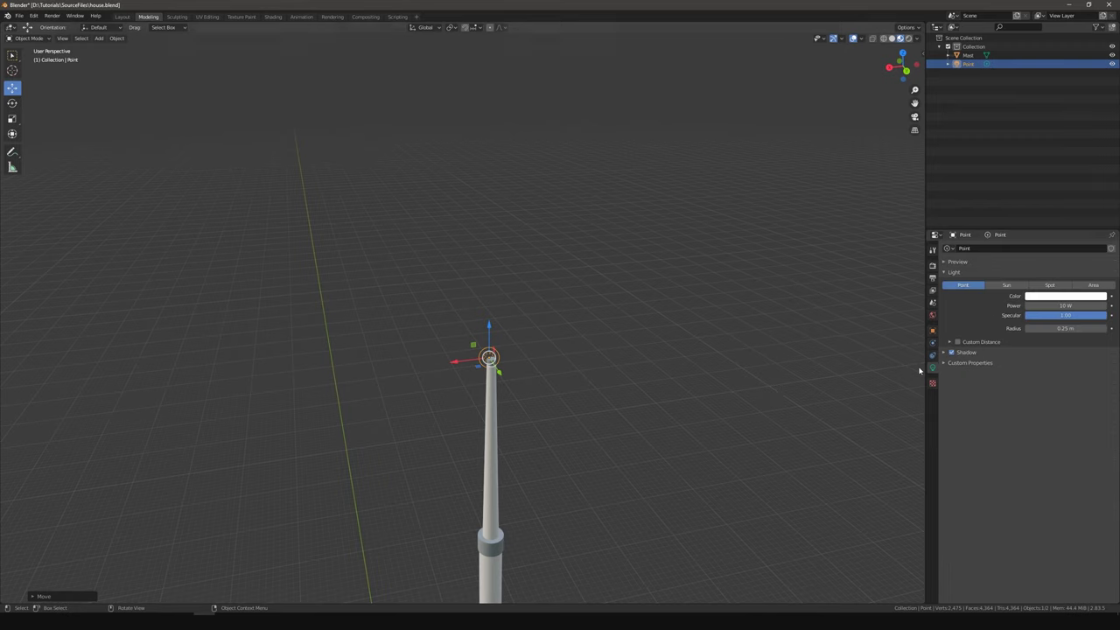
left_click(1034, 299)
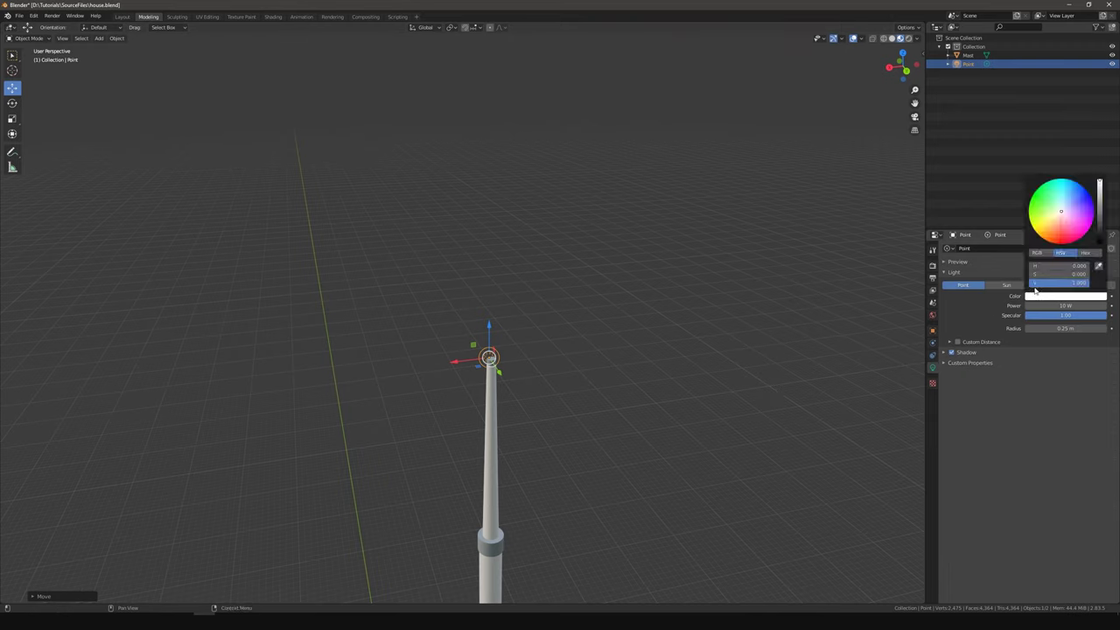
left_click_drag(1062, 230, 1067, 277)
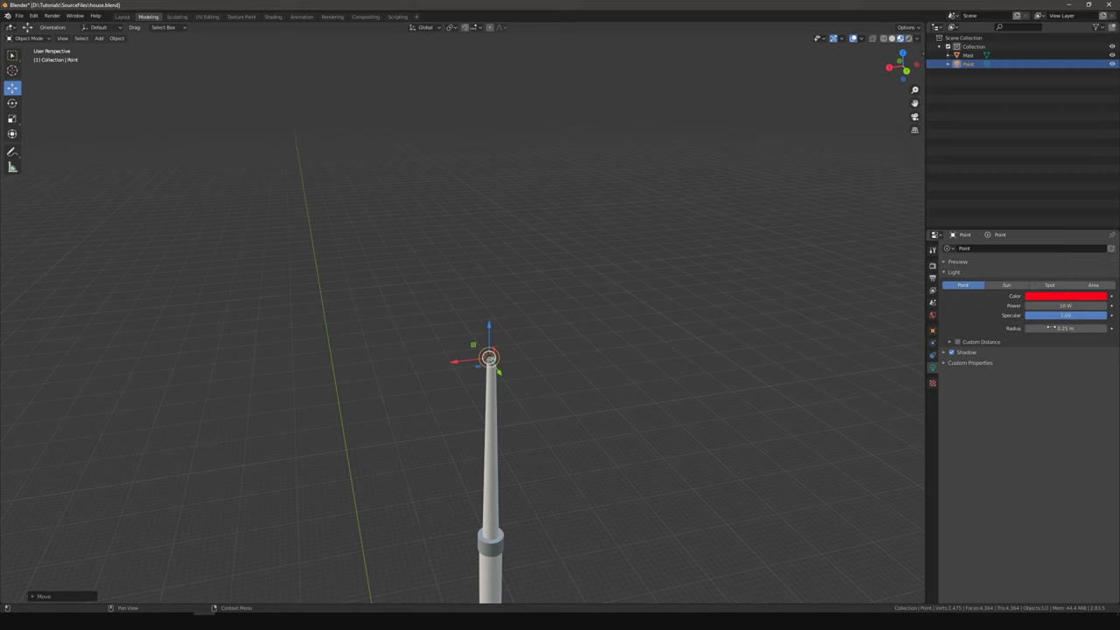
- Set the point light's power to 100 W and its radius to 1 m
left_click(1054, 306)
left_click(1031, 306)
type("100 W")
key("Return")
left_click(1078, 329)
key("Return")
left_click_drag(1065, 328, 1076, 329)
left_click(574, 376)
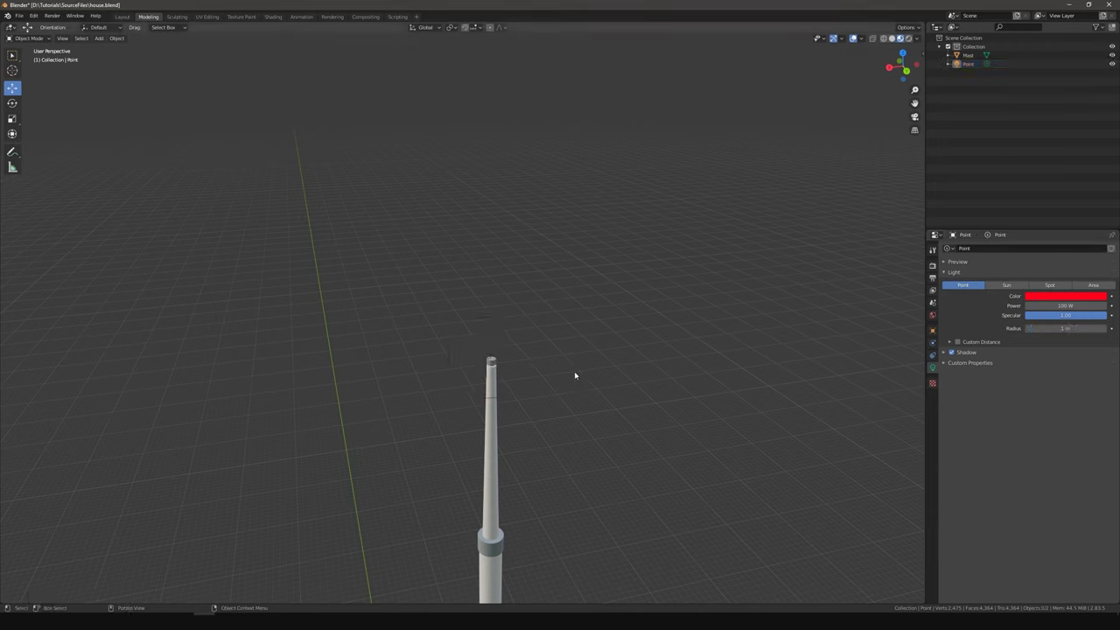
- Preview the light with rendered shading and nudge it just above the mast tip, to about Y 0.12 m and Z 66.69 m
left_click(908, 39)
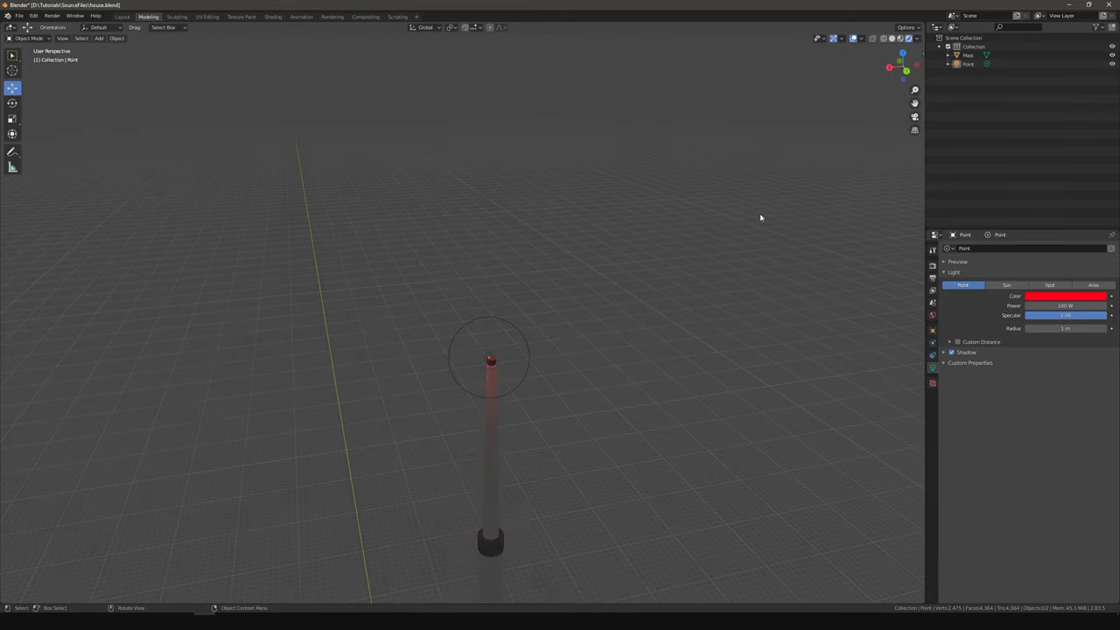
middle_click_drag(609, 381, 463, 321)
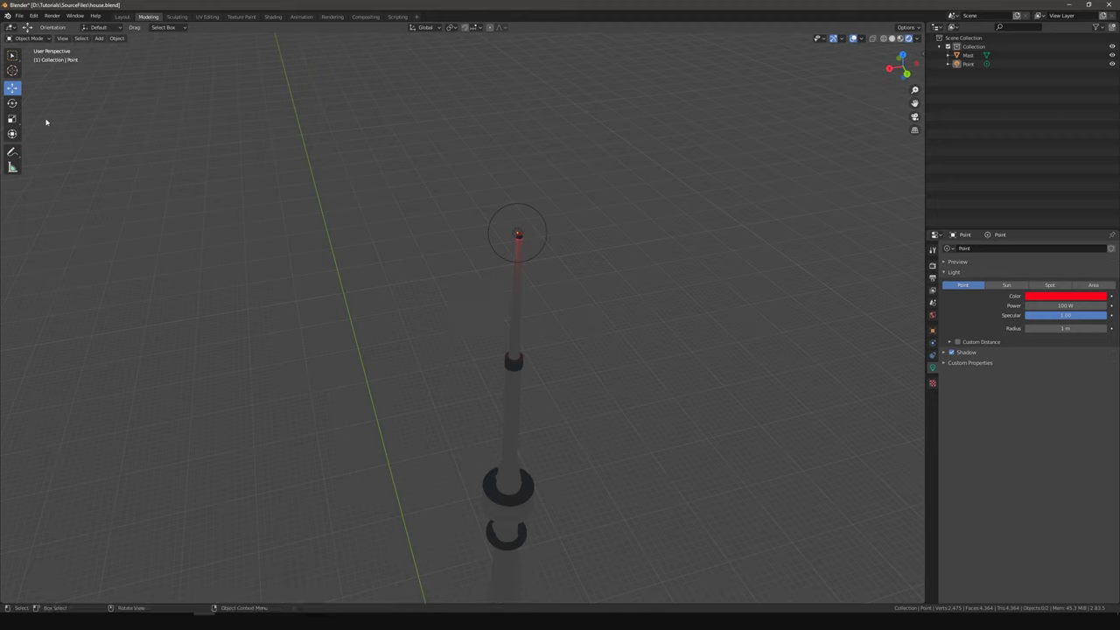
left_click(967, 64)
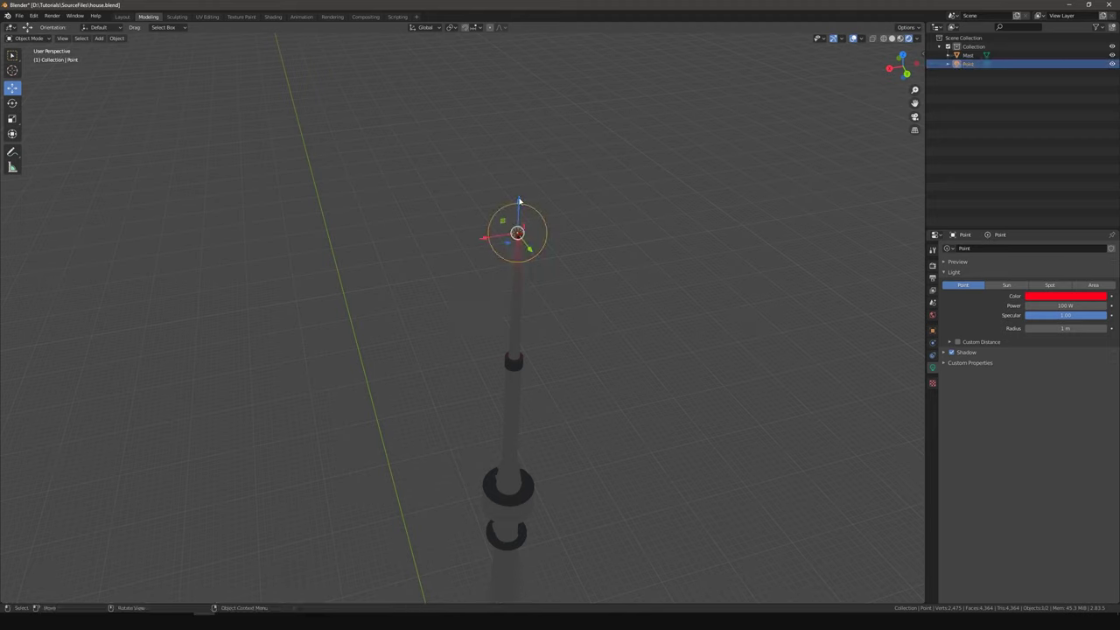
left_click_drag(519, 201, 519, 198)
left_click_drag(532, 252, 536, 255)
left_click_drag(521, 203, 521, 199)
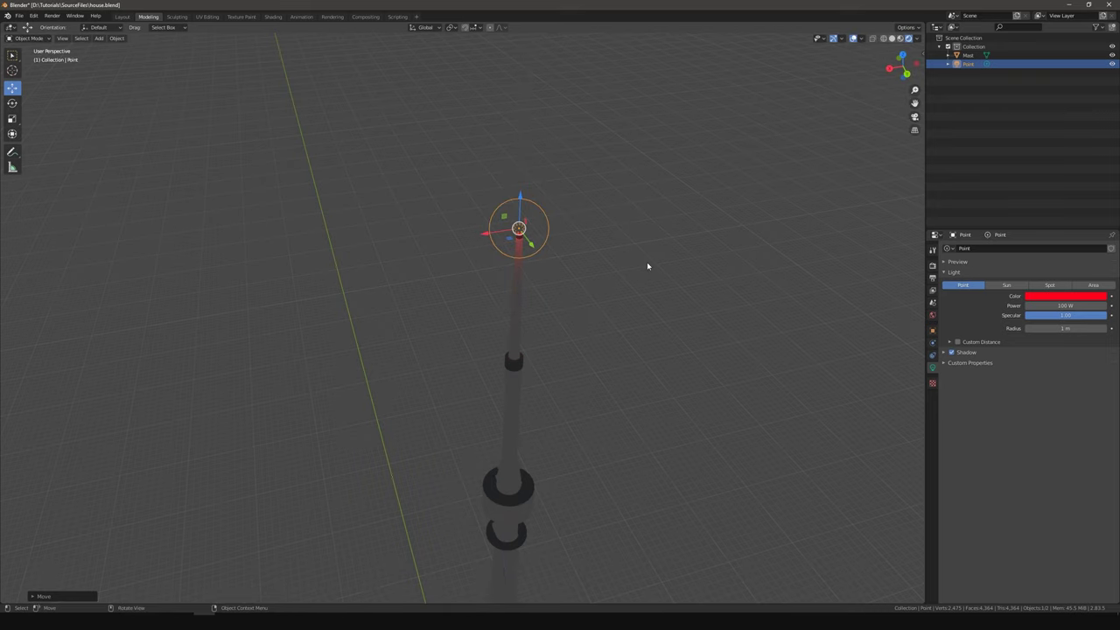
left_click(748, 301)
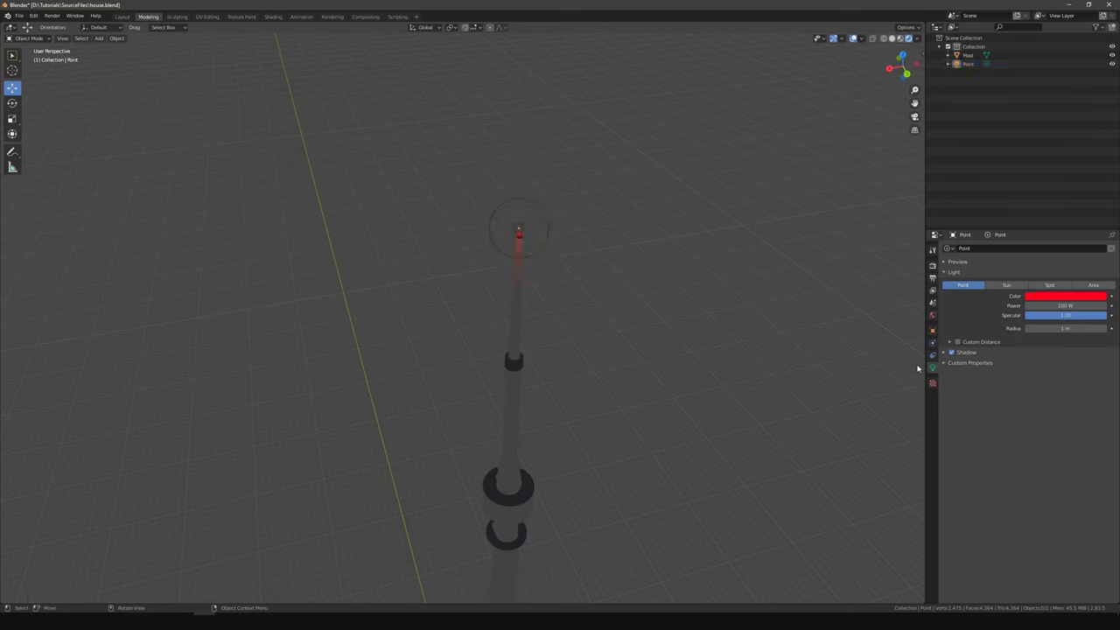
- Enable symmetry and the day/night cycle in the point light's MSFS light parameters
left_click(967, 64)
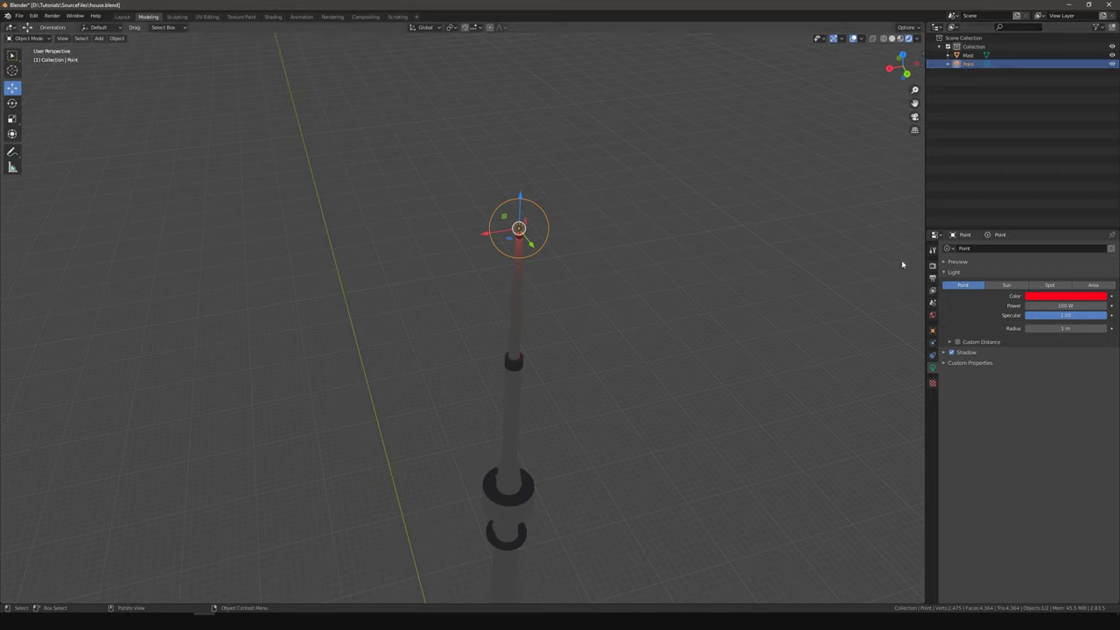
left_click(932, 331)
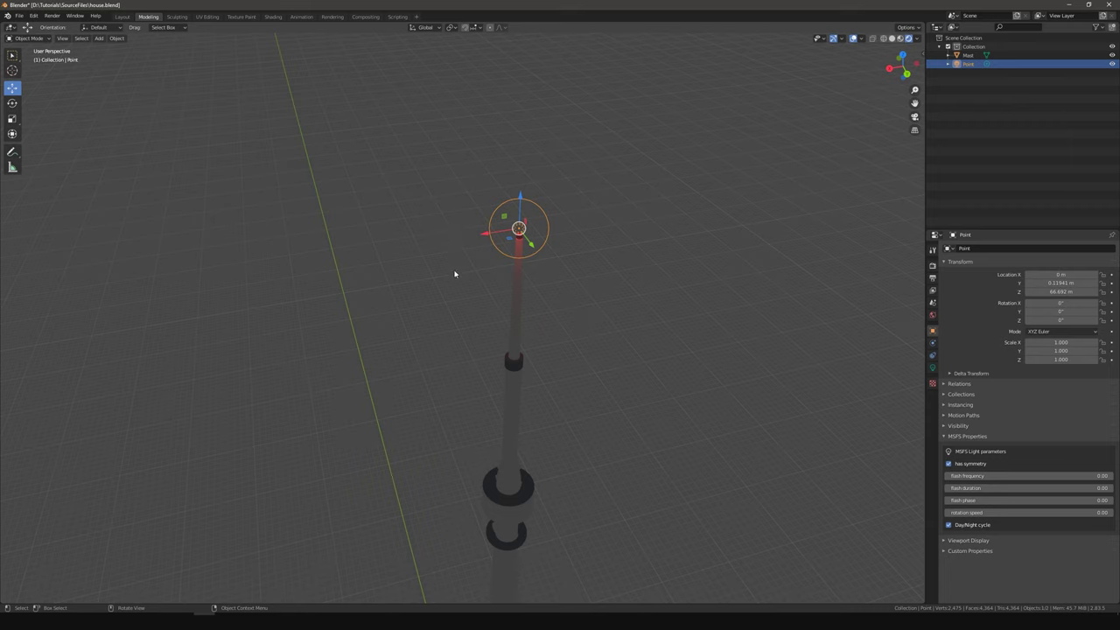
- Select both the mast and the point light and export them
key("a")
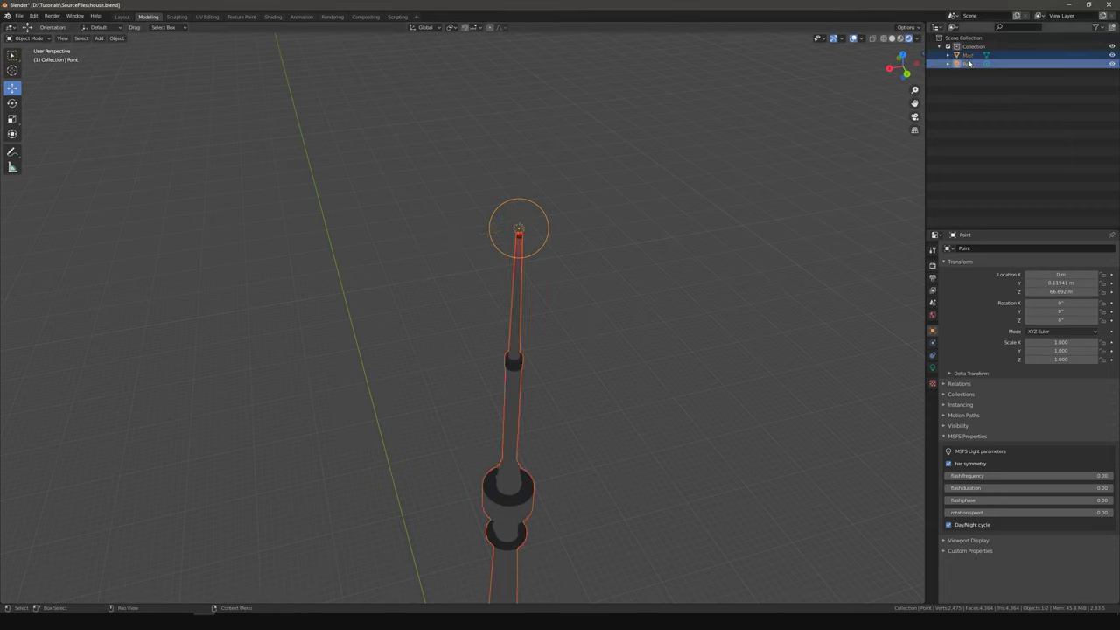
left_click(23, 18)
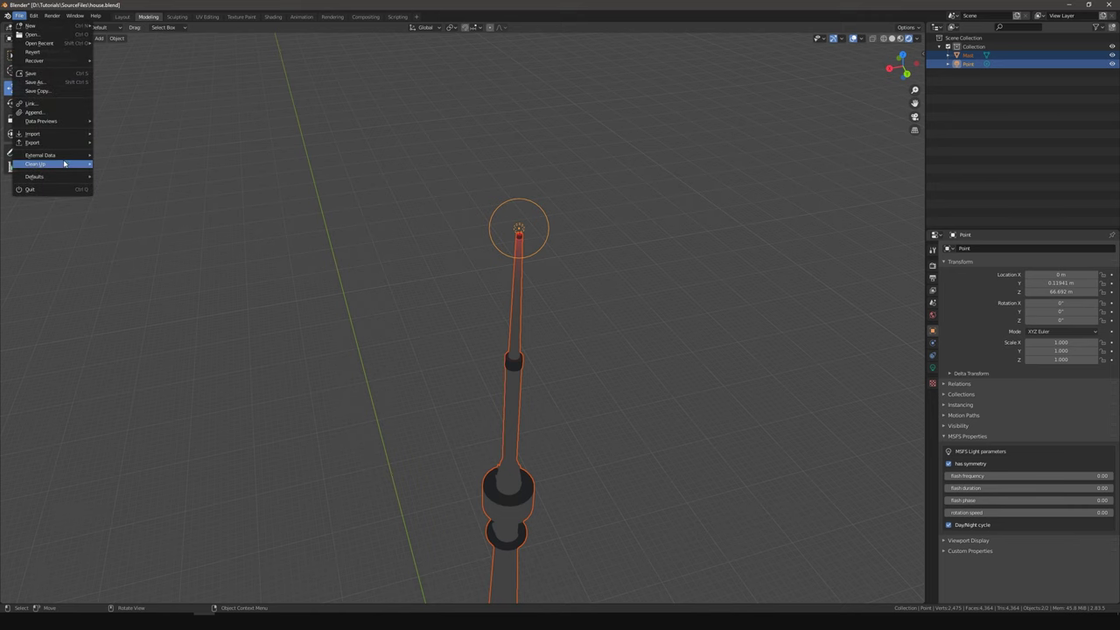
mouse_move(44, 143)
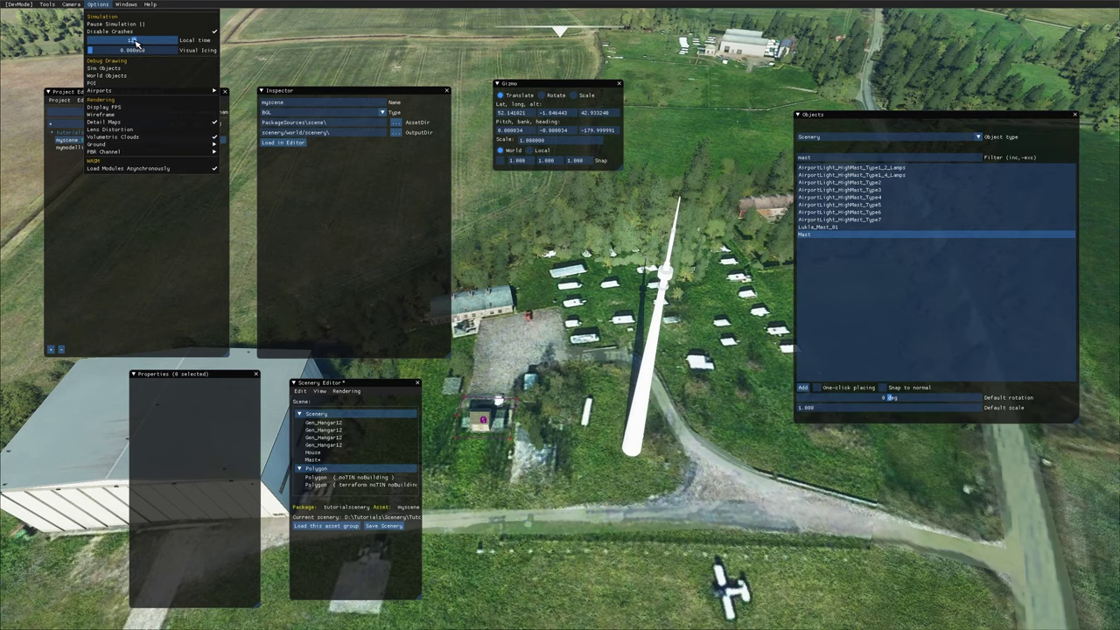
- Switch to Flight Simulator and advance the local time to night to inspect the mast's light
left_click_drag(135, 42, 178, 41)
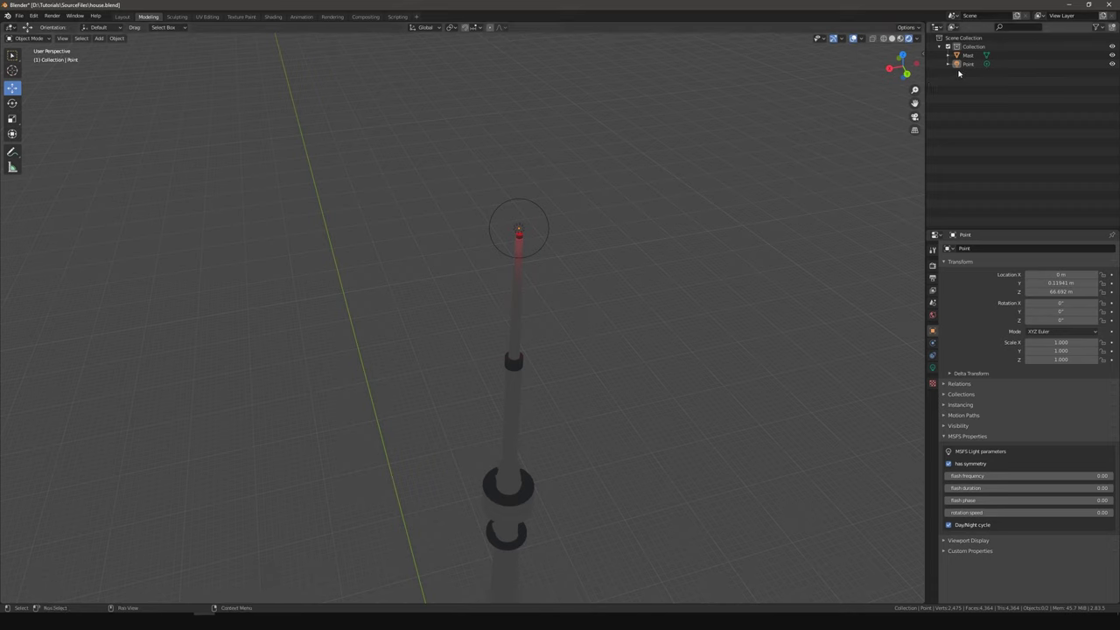
- Switch back to Blender and set the point light's flash frequency to 50 and flash duration to 0.5
left_click(968, 65)
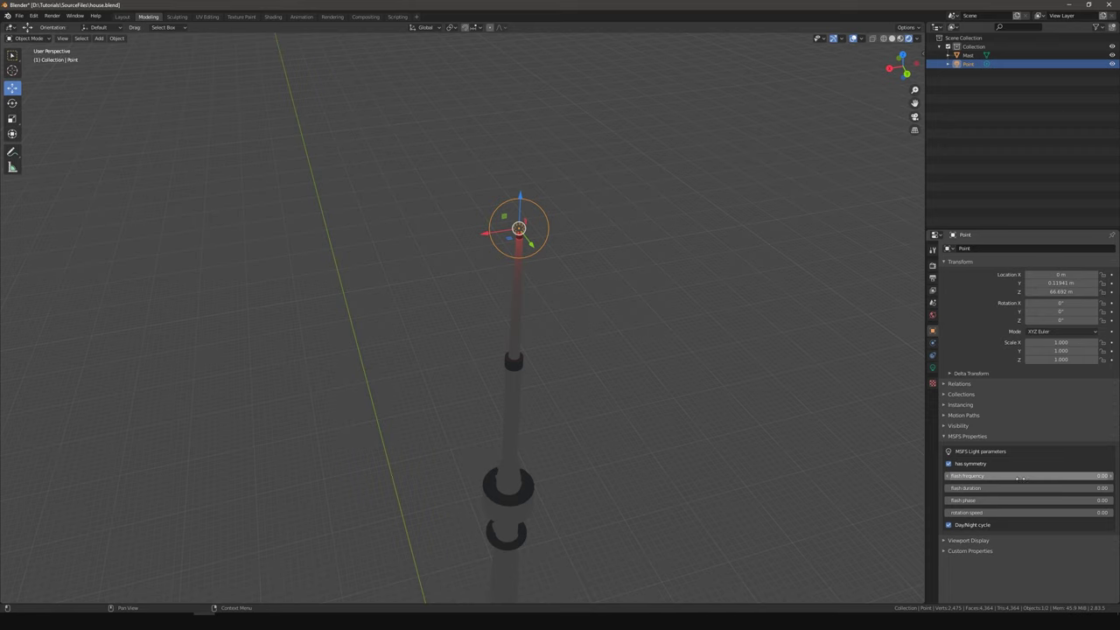
left_click(1020, 478)
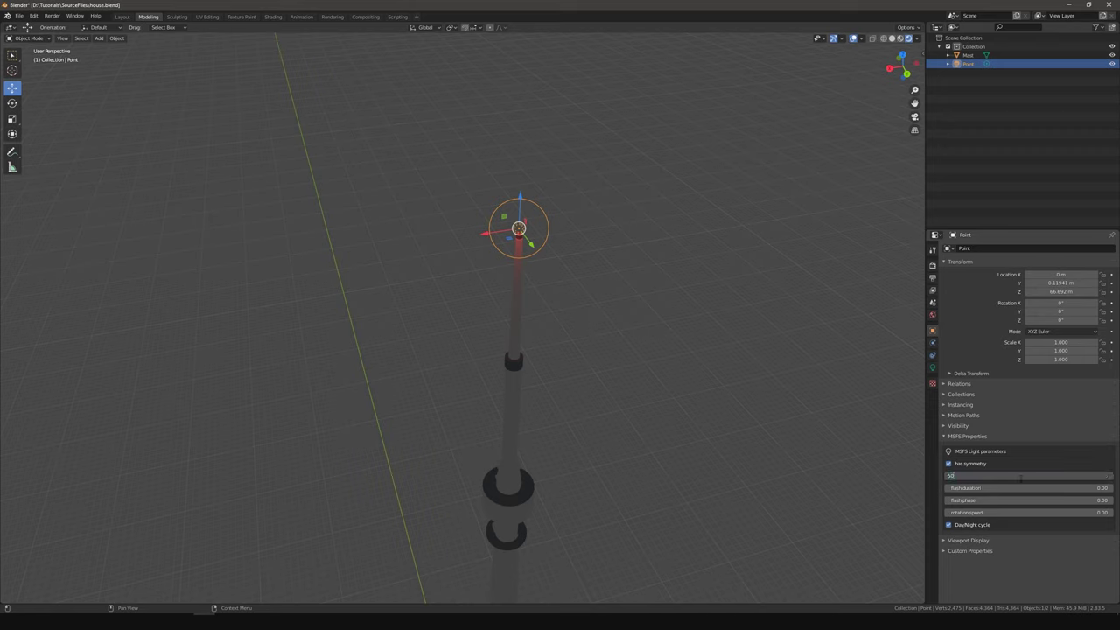
type("50")
key("Tab")
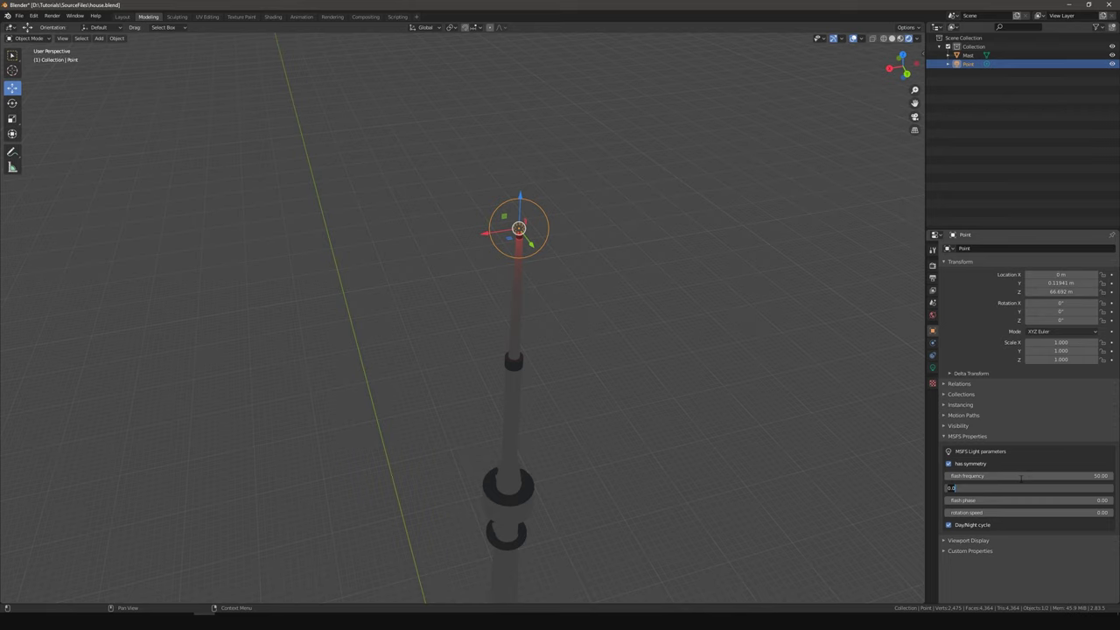
type("0.5")
key("Return")
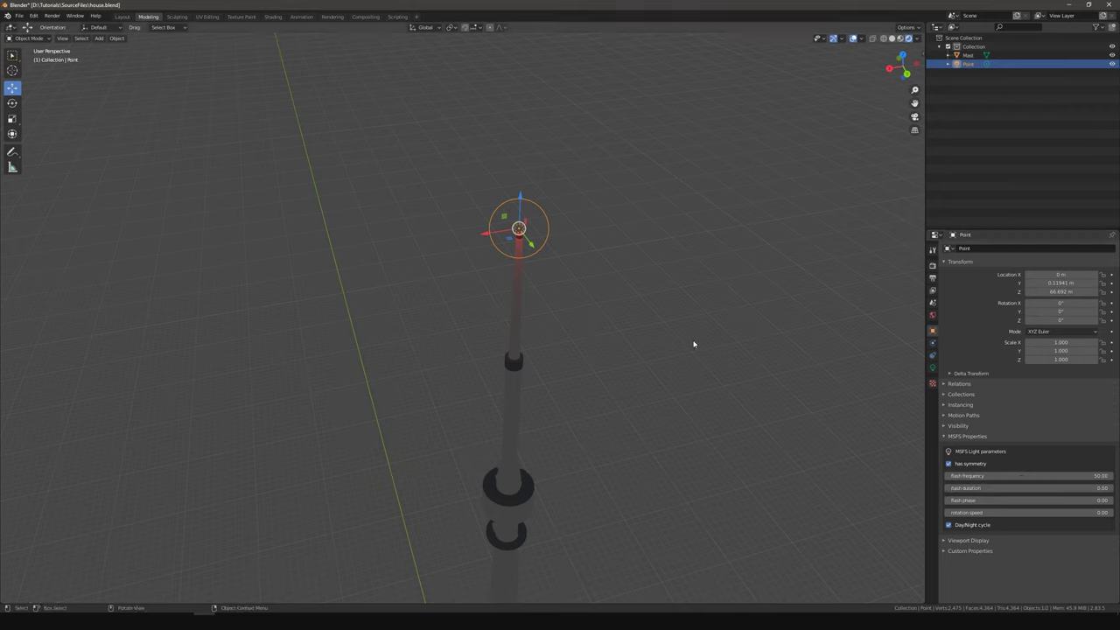
- Export the mast again together with its flashing point light
key("a")
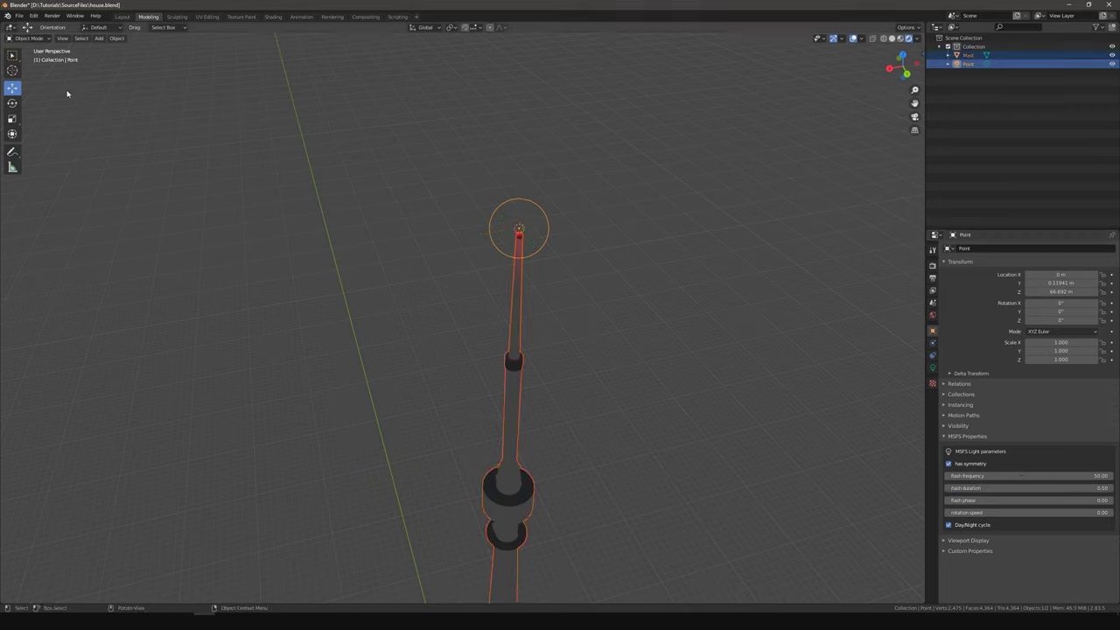
left_click(18, 16)
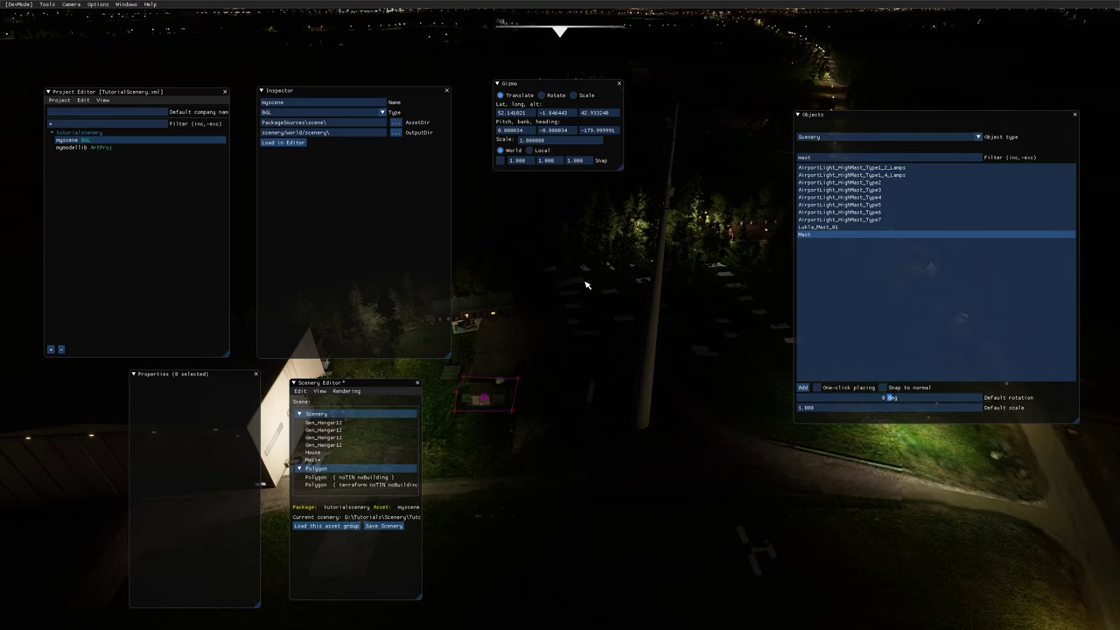
- Switch to Flight Simulator and examine the red lights on the mast at night from several camera positions
right_click_drag(613, 303, 602, 355)
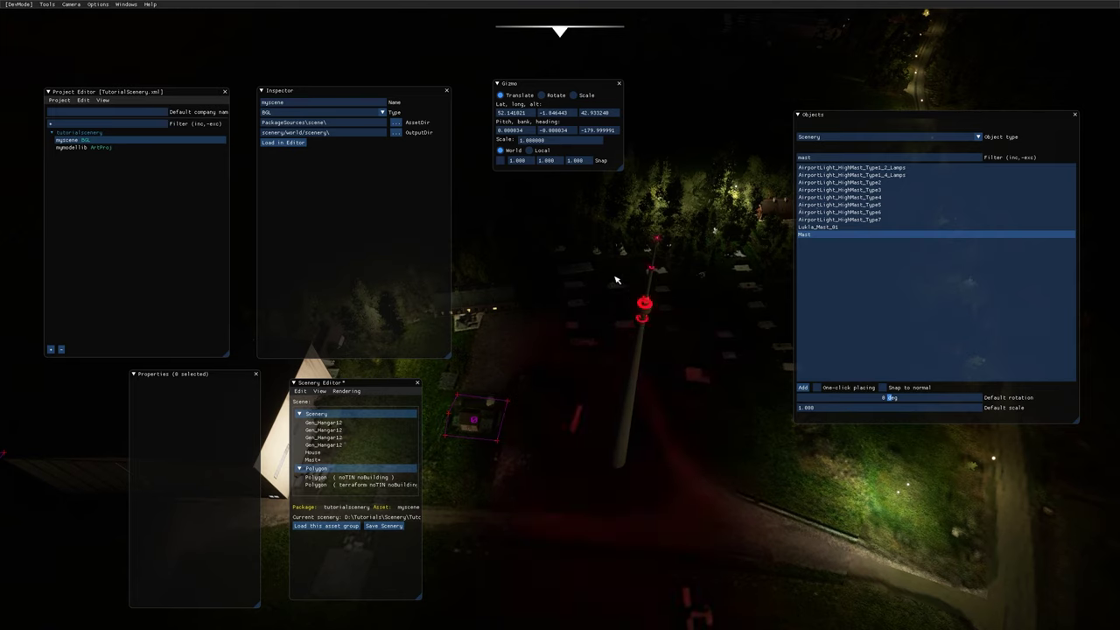
key("s")
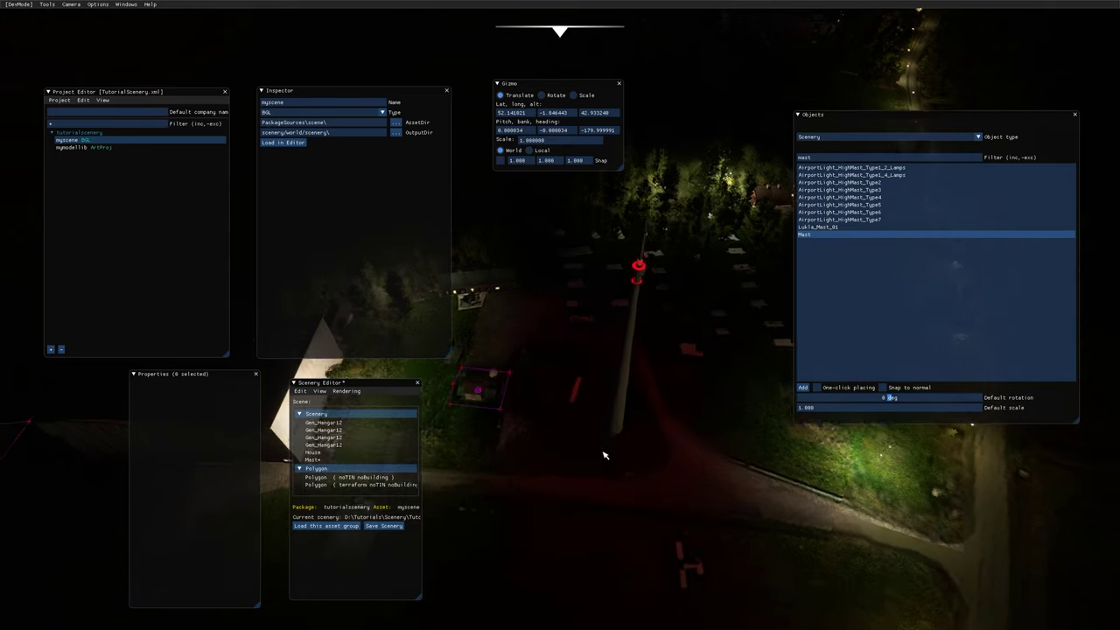
key("s")
right_click_drag(606, 422, 601, 360)
key("s")
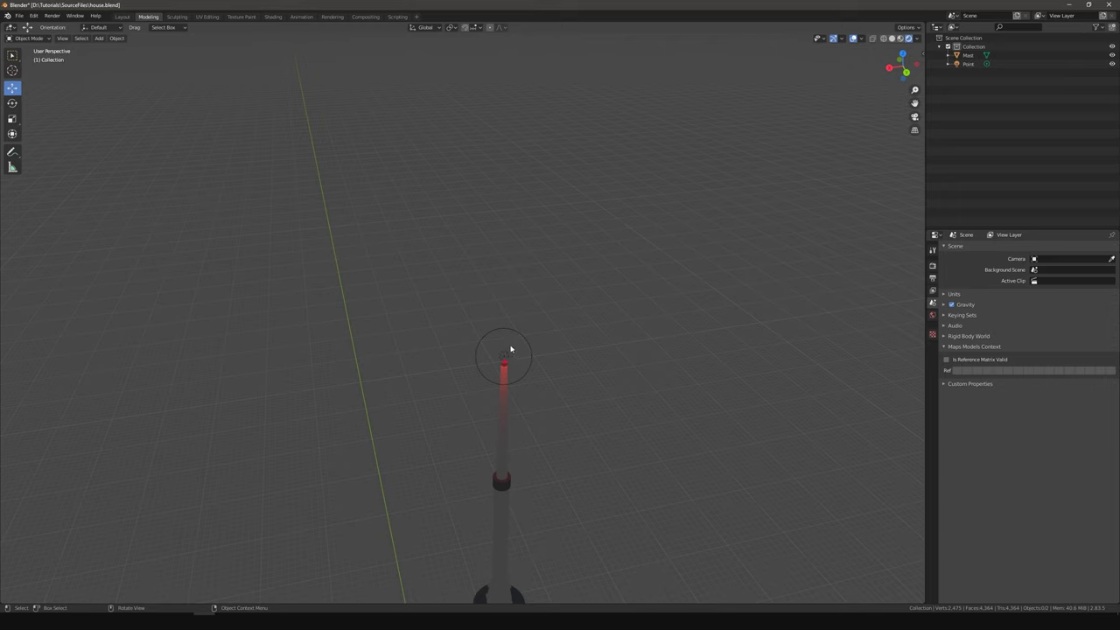
- Switch back to Blender and add an ico sphere with a 1 m radius at the base of the mast
left_click(99, 38)
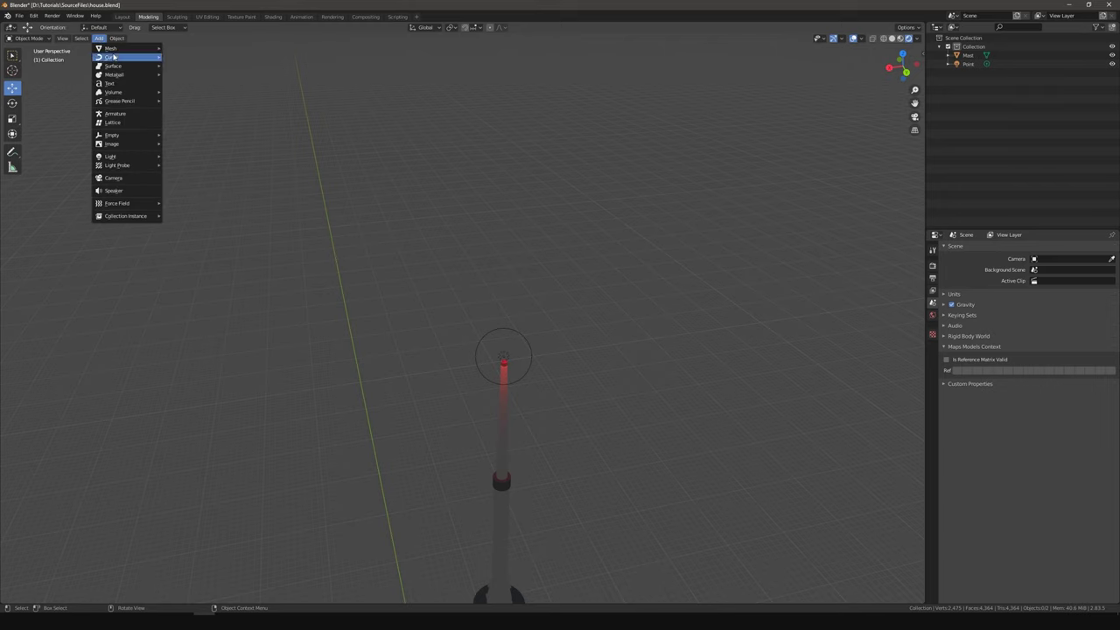
mouse_move(123, 49)
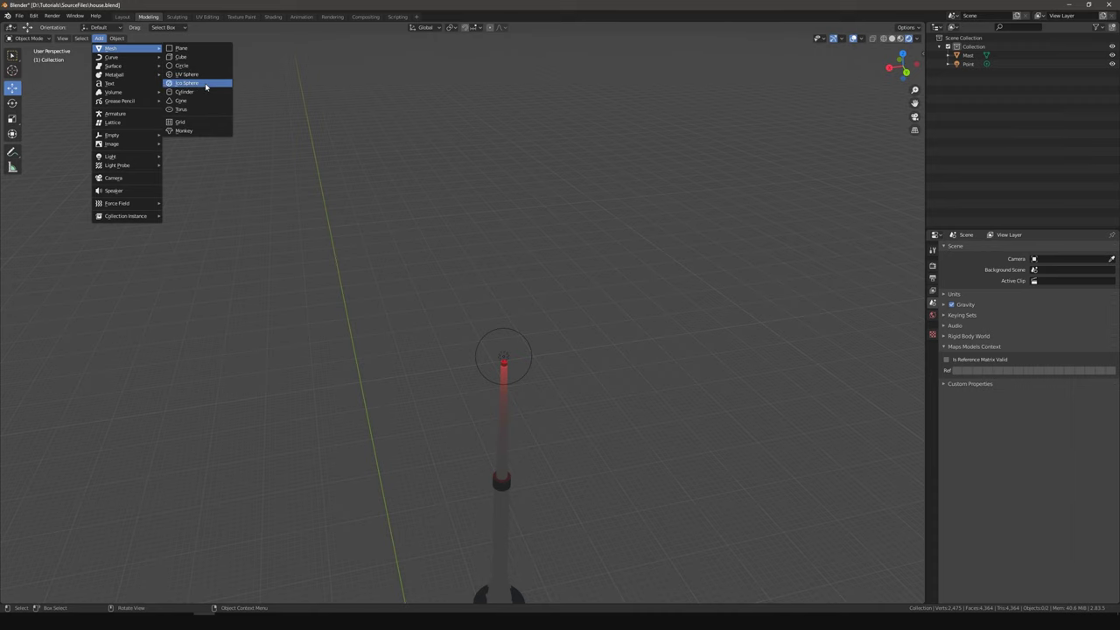
left_click(205, 85)
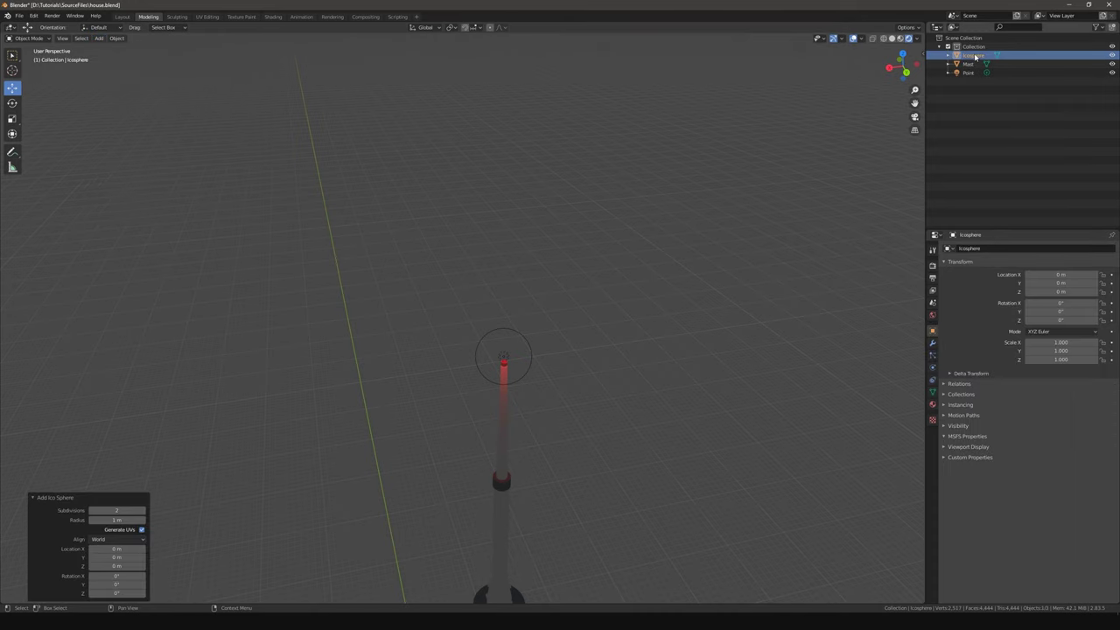
middle_click_drag(448, 554, 475, 191, "shift")
middle_click_drag(475, 192, 463, 322)
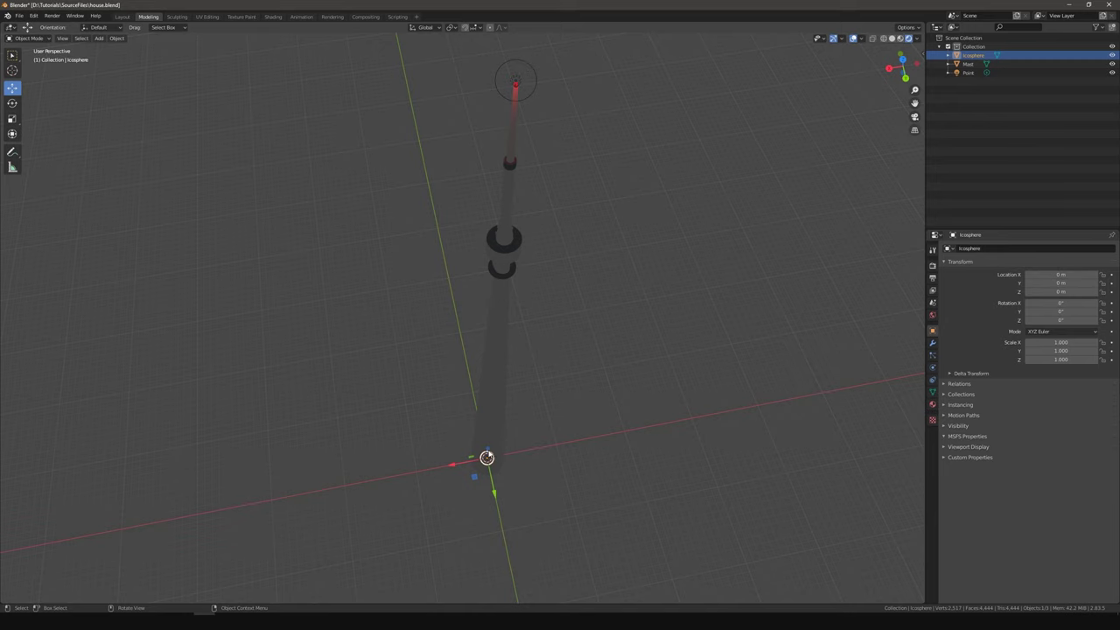
- Move the ico sphere straight up from the base to the top of the mast, at about 67 m on Z
left_click_drag(487, 448, 540, 85)
key("shift+grave")
key("w")
left_click(607, 363)
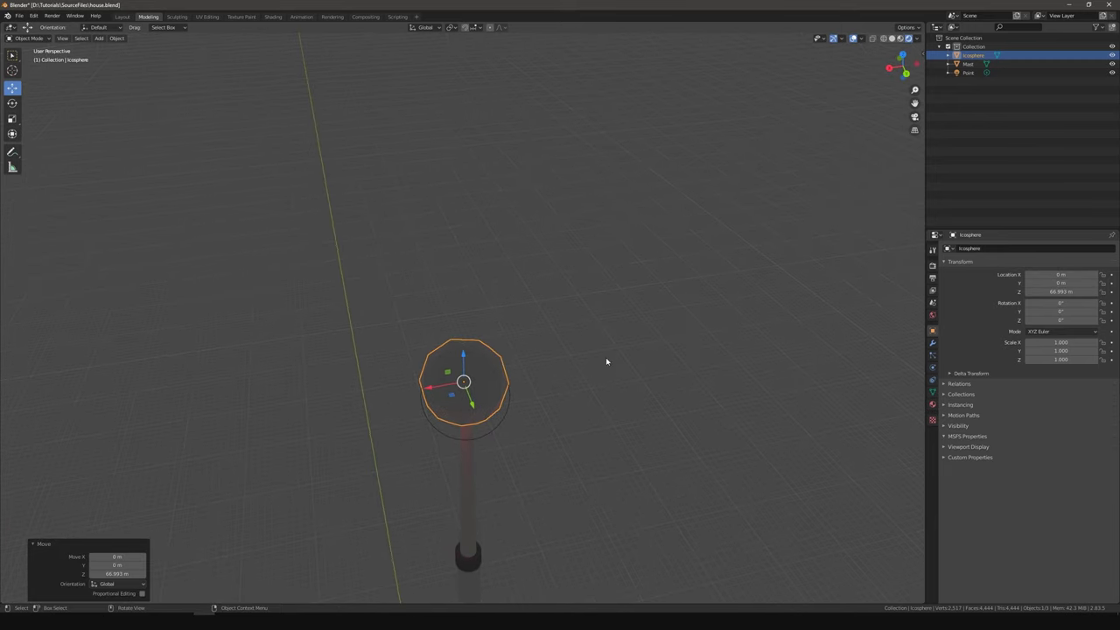
- Set the ico sphere's scale to 0.1 on the X, Y and Z axes
double_click(1056, 342)
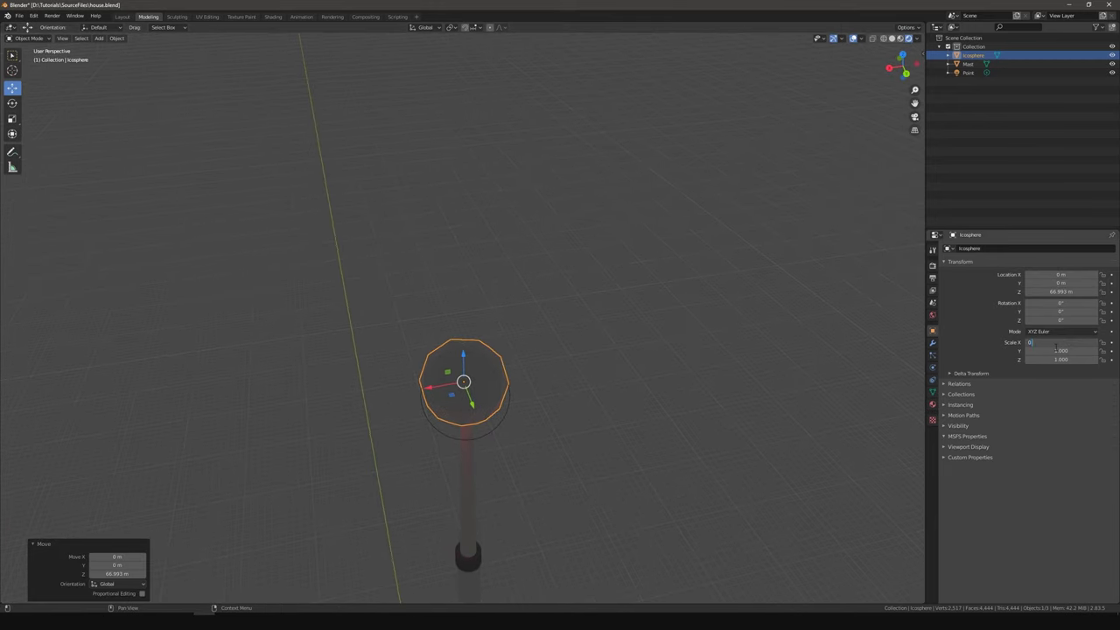
type("0.1")
key("Tab")
type("0.1")
key("Tab")
type("0.1")
key("Return")
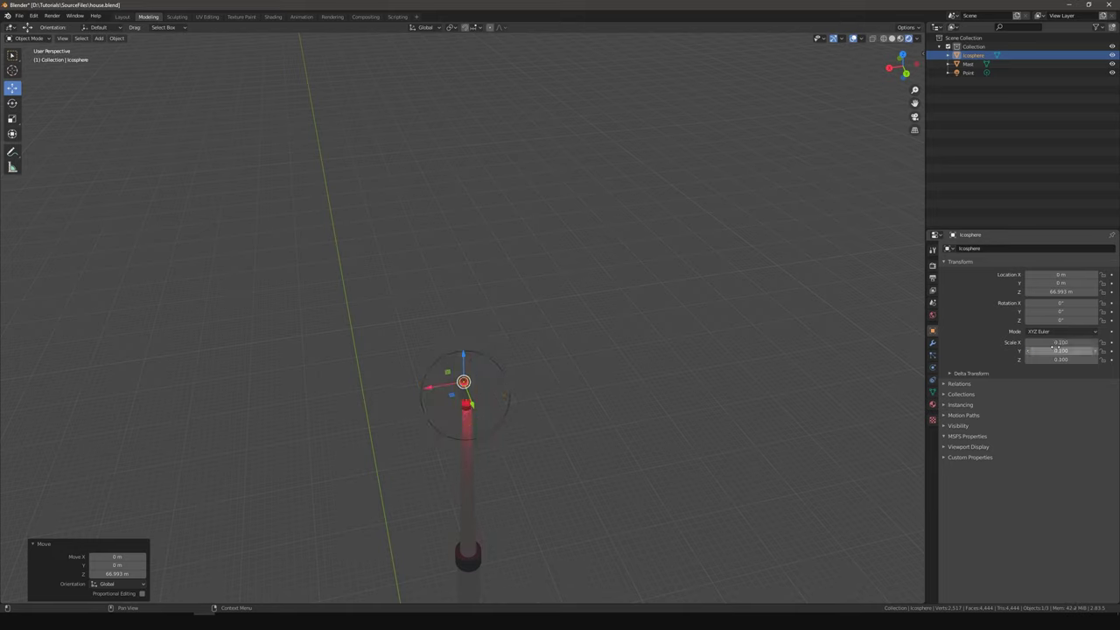
- Set the ico sphere's scale to 0.2 on the X, Y and Z axes
double_click(1068, 342)
type("0.2")
key("Tab")
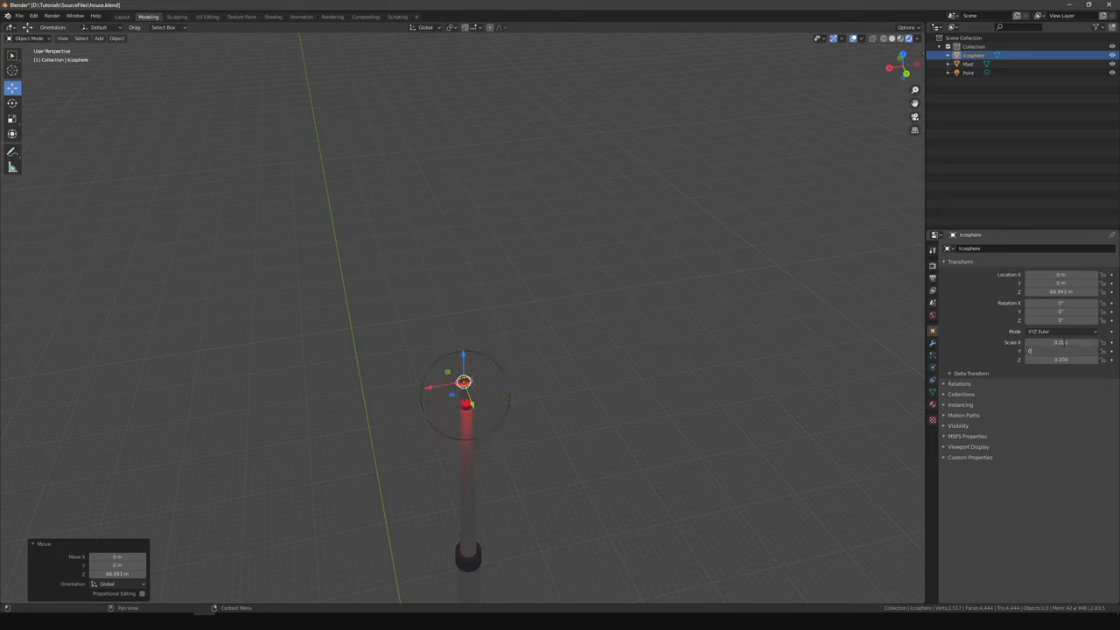
type("0.2")
key("Tab")
type("0.2")
key("Return")
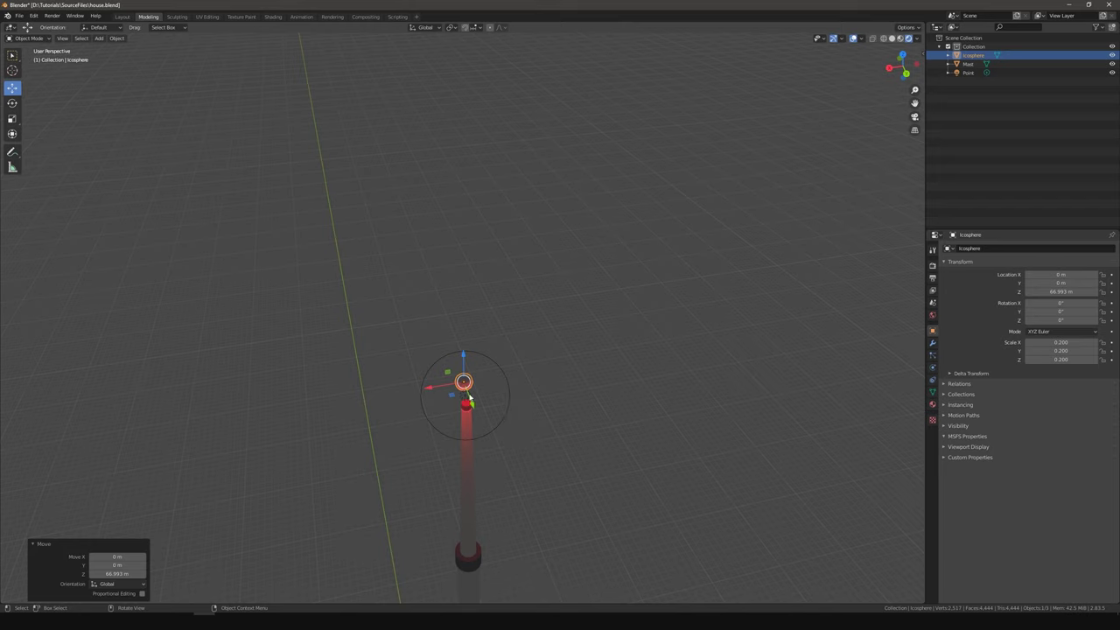
- Seat the ico sphere on the mast tip by lowering it about 0.37 m and shifting it about 0.16 m along Y
left_click_drag(465, 358, 464, 371)
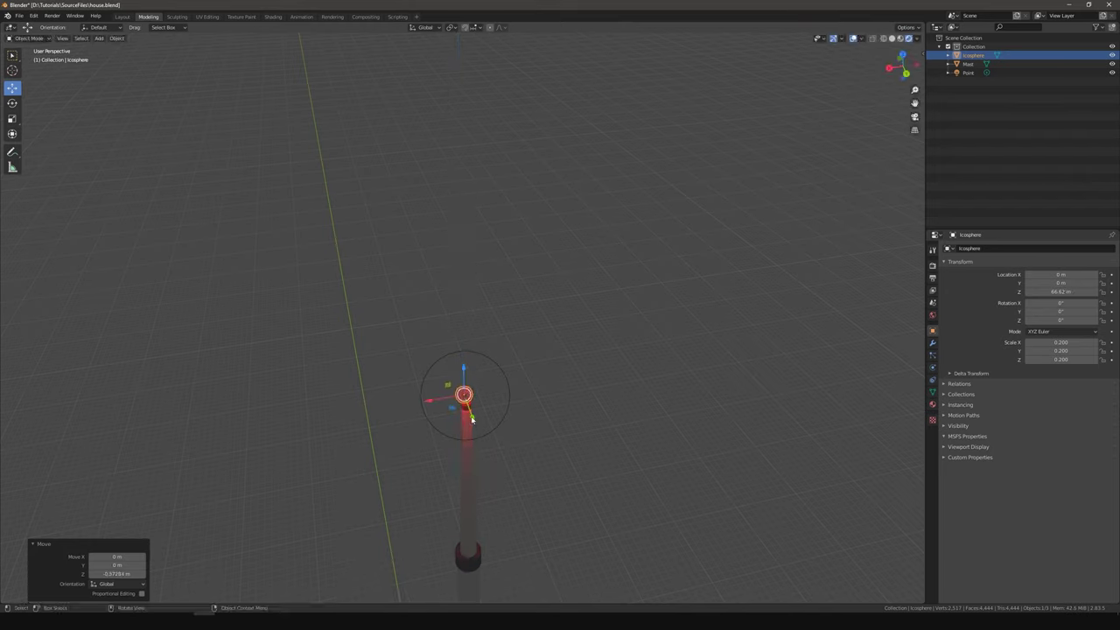
left_click_drag(471, 417, 474, 423)
left_click(511, 418)
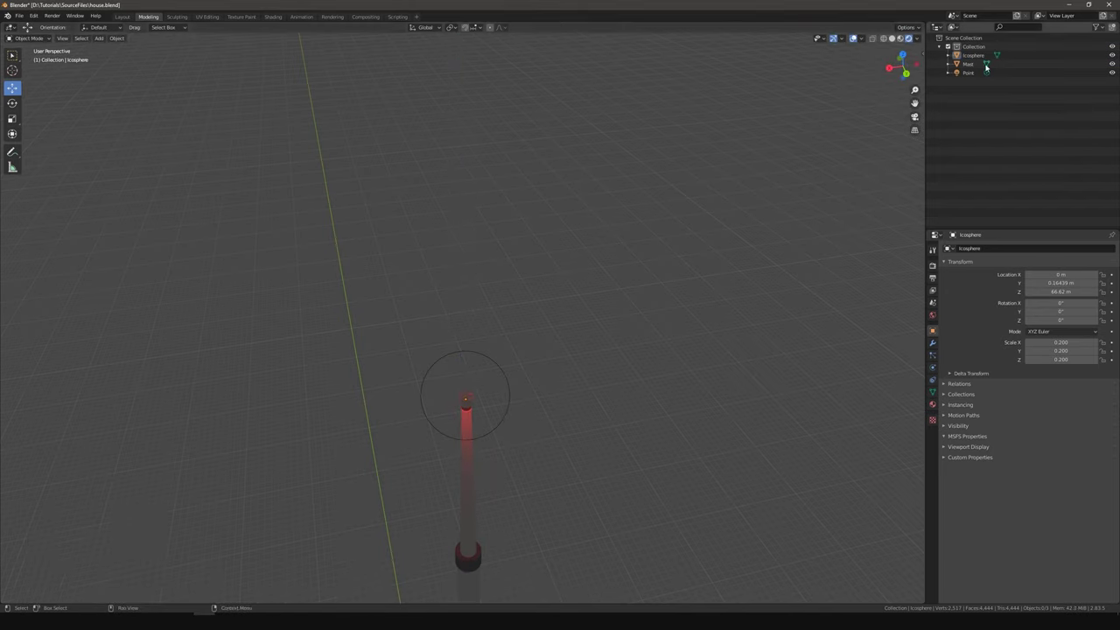
- Raise the point light about 1.3 m and parent it to the ico sphere
left_click(968, 72)
left_click_drag(466, 367, 466, 322)
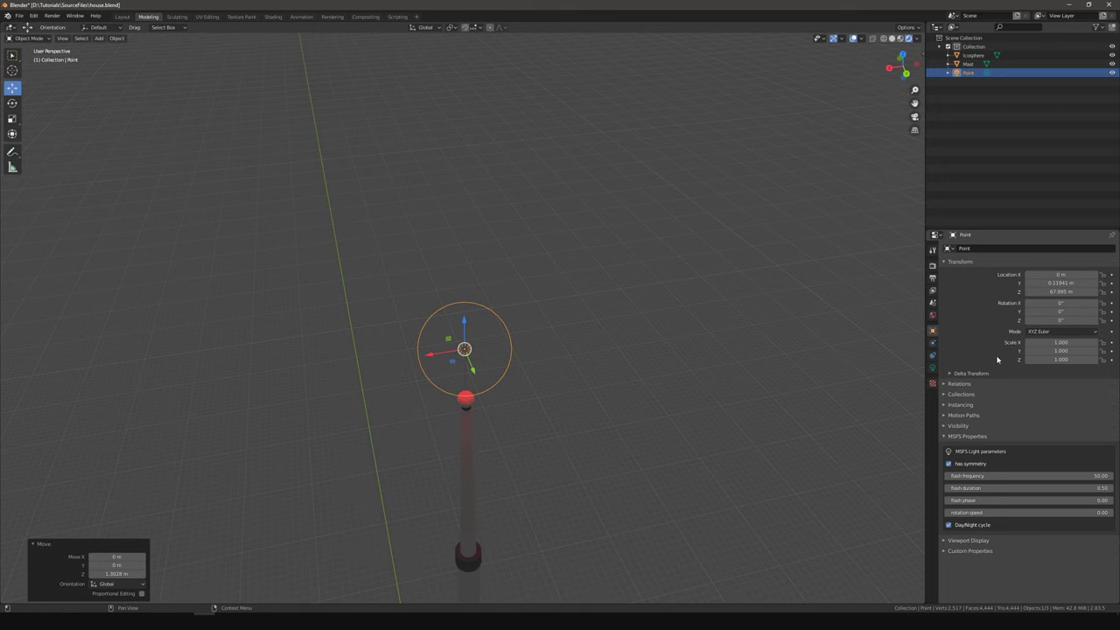
left_click(960, 384)
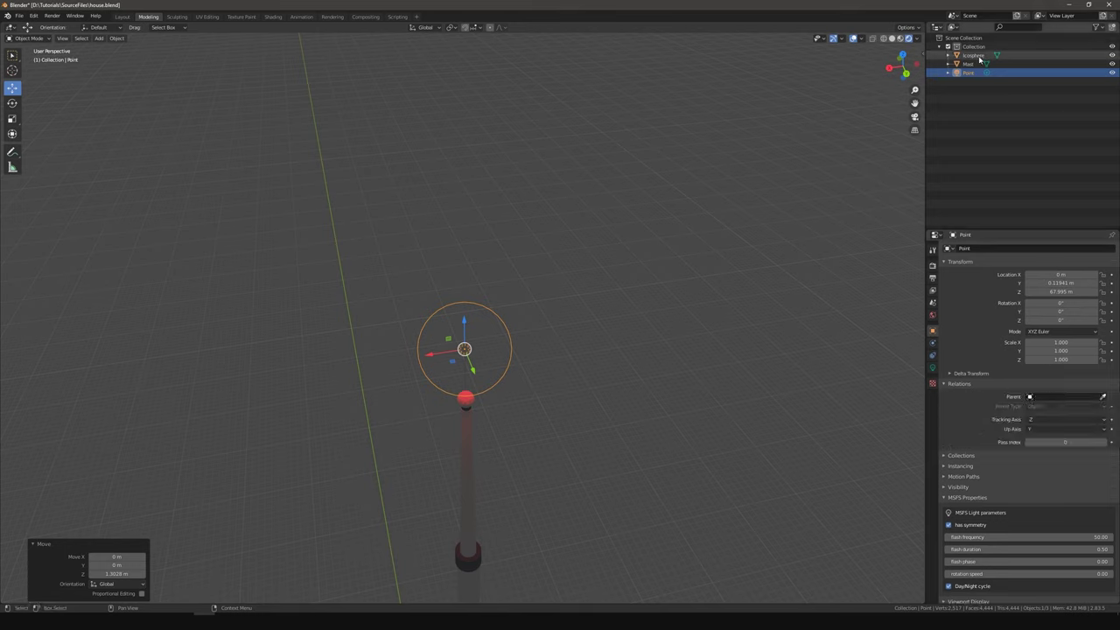
left_click(1104, 396)
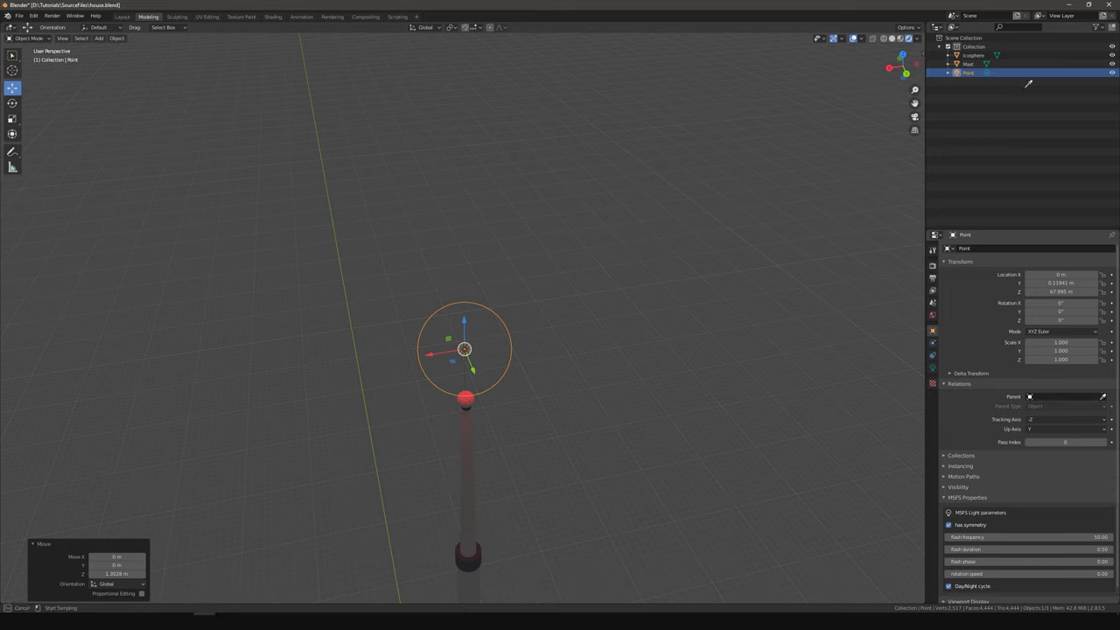
left_click(974, 56)
left_click(947, 56)
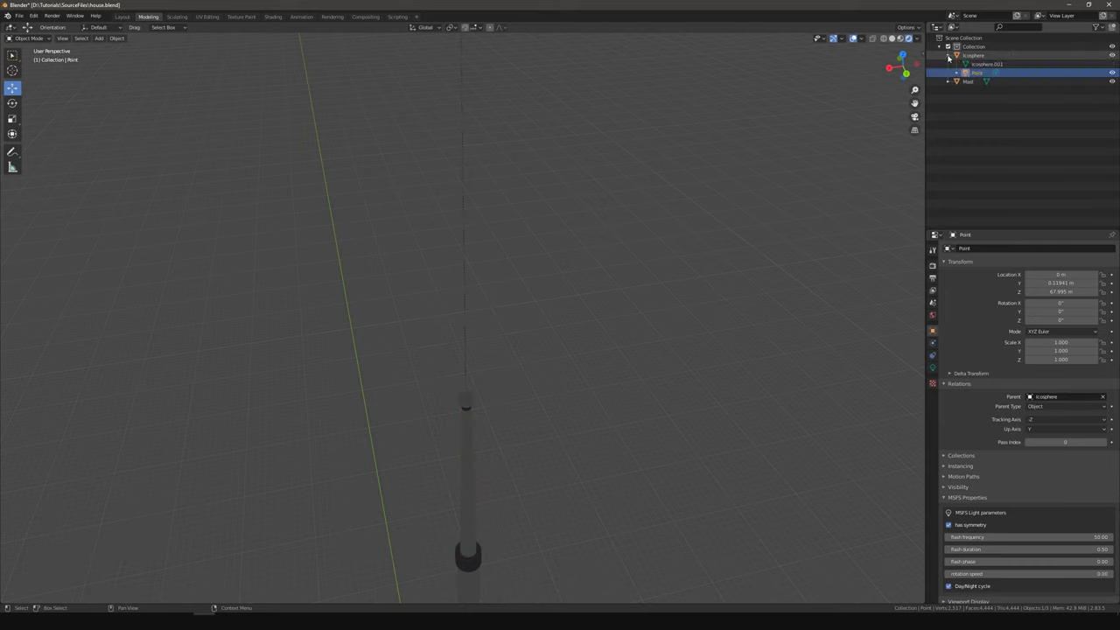
- Set the parented point light's Y and Z location to 0 m
left_click(1061, 282)
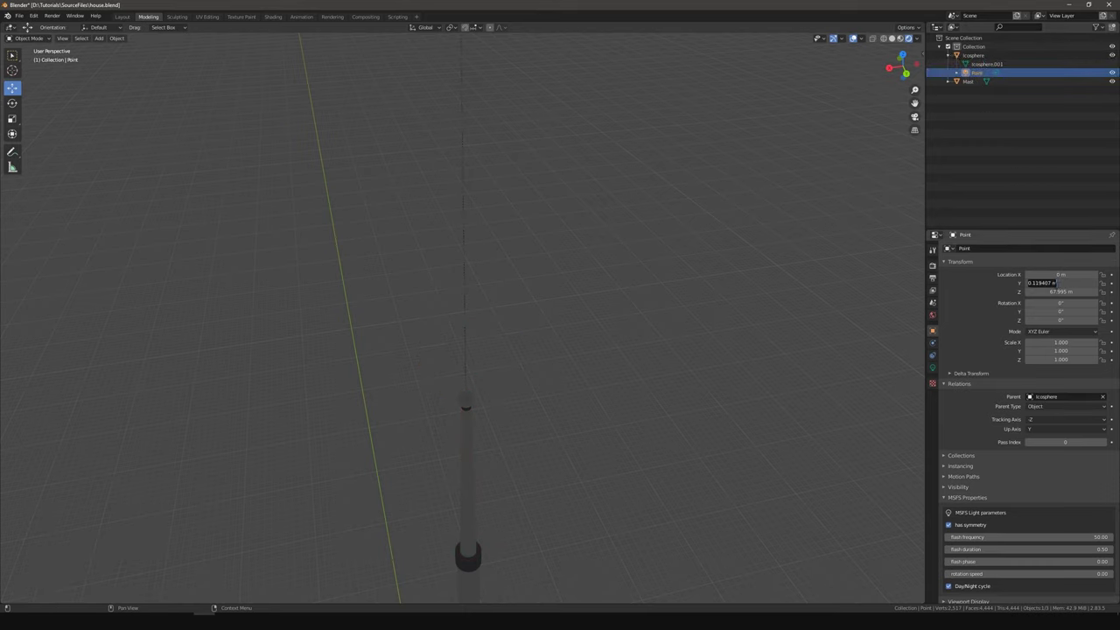
type("0")
key("Tab")
type("0")
key("Return")
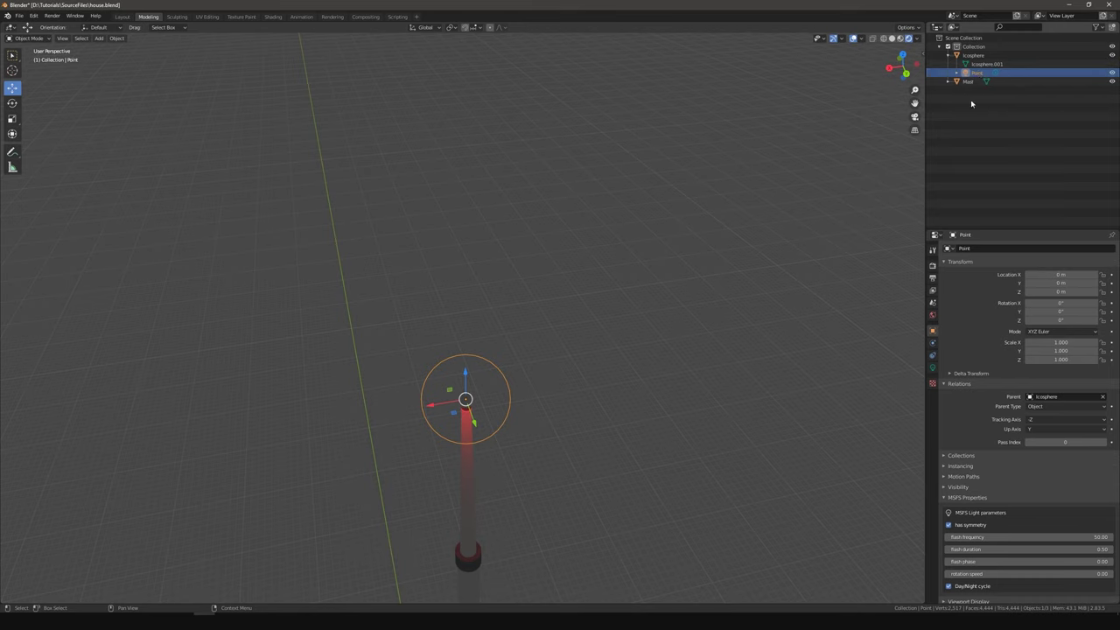
- Offset the point light from the sphere by setting its X location to 5 m
left_click(1058, 274)
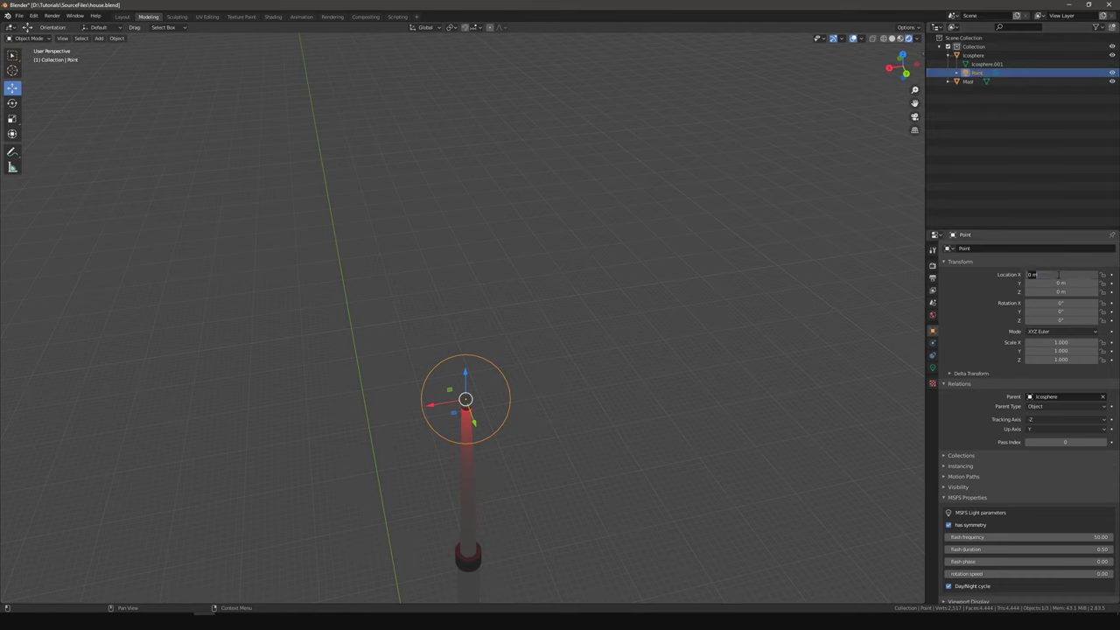
key("Return")
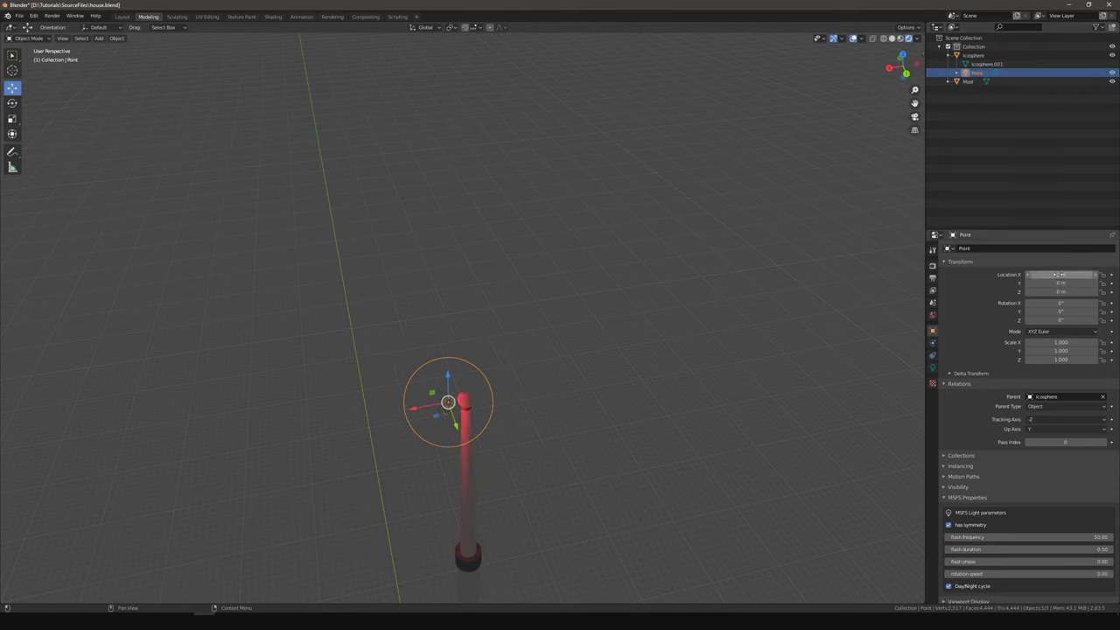
left_click(1057, 274)
type("5")
key("Return")
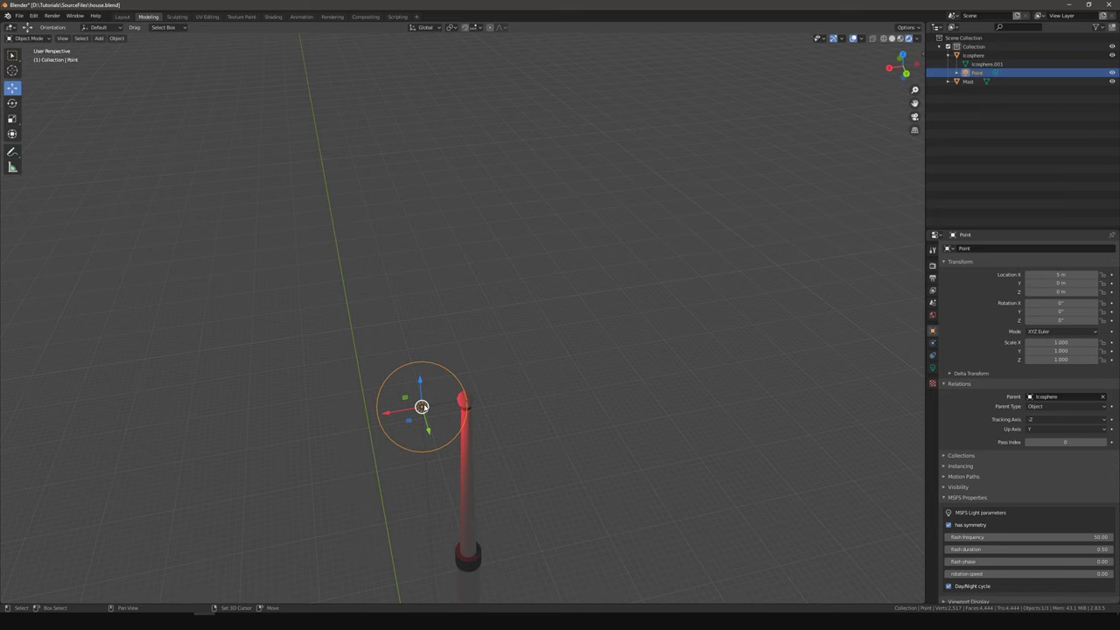
- Duplicate the point light four times in place
key("shift+d")
key("Escape")
key("shift+d")
key("Escape")
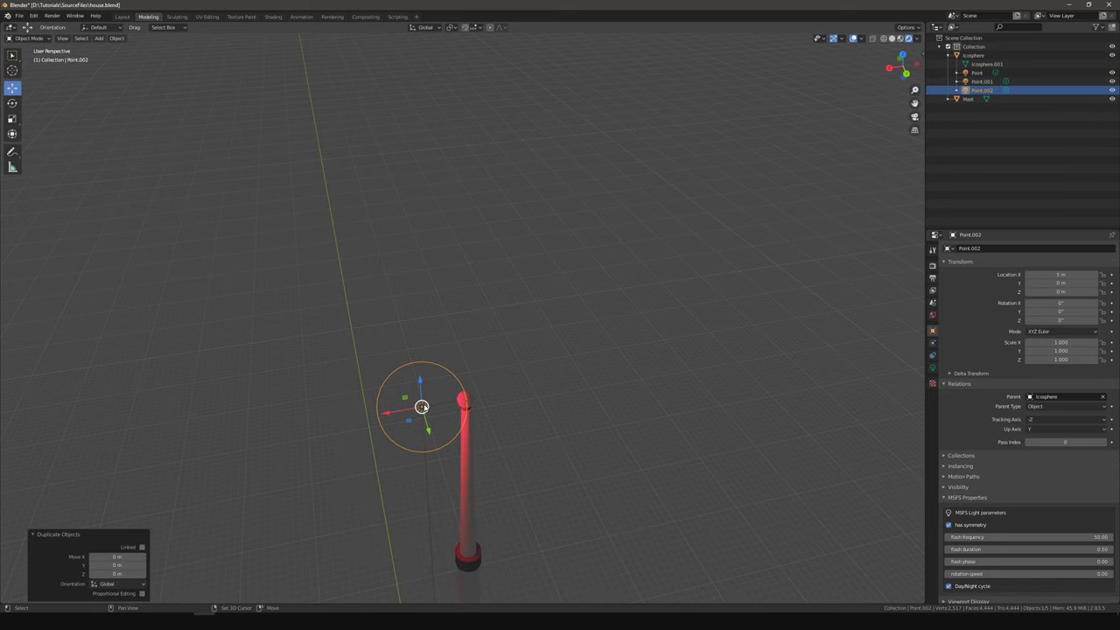
key("shift+d")
key("Escape")
key("shift+d")
key("Escape")
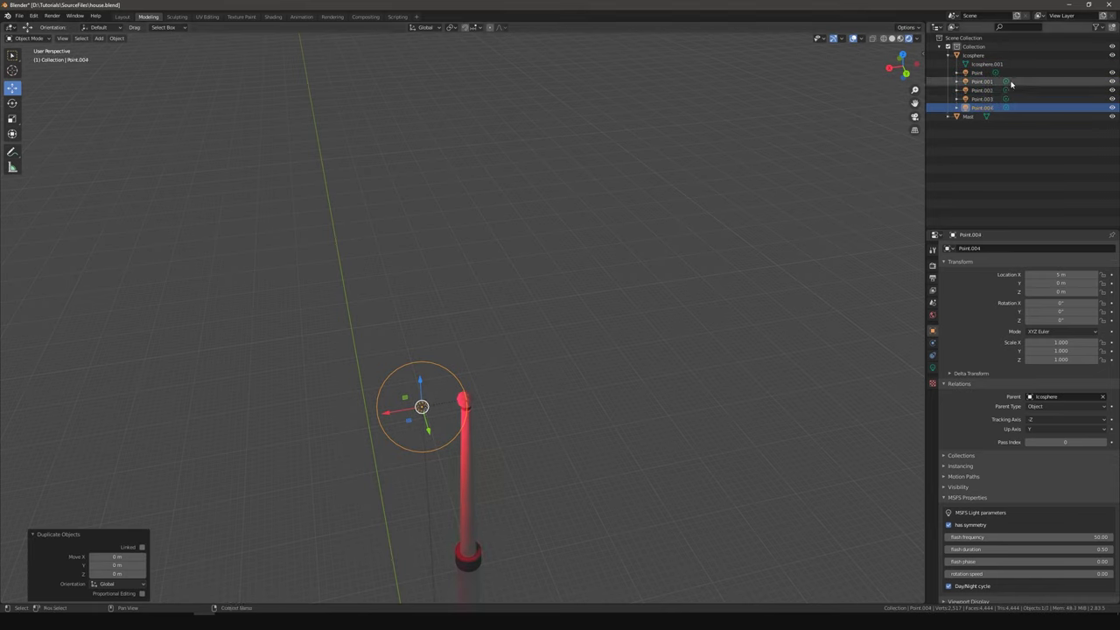
- Set the X location of the first duplicate light, Point.001, to -5 m
left_click(982, 81)
left_click(1074, 275)
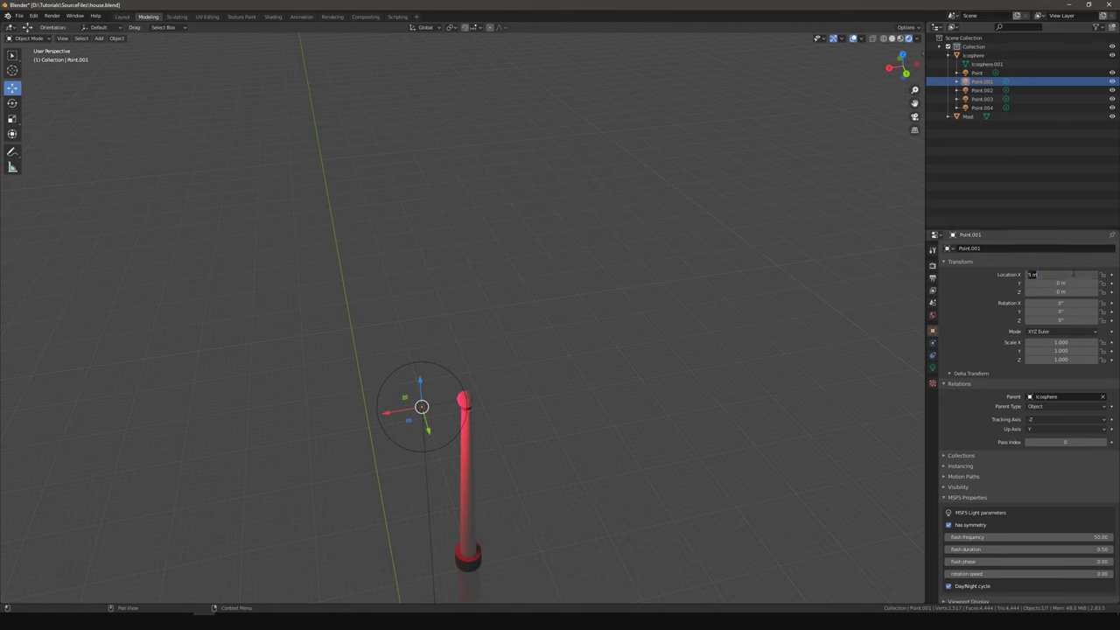
type("5")
key("Return")
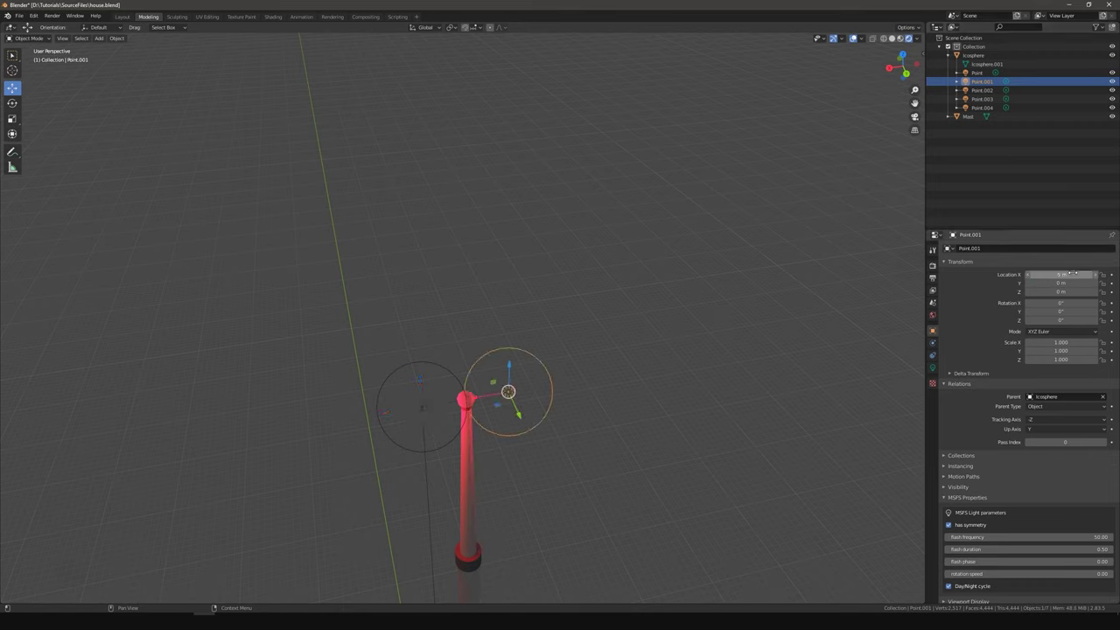
- Place Point.002 at X 0, Y 5 m, Point.003 on the opposite side of the sphere, and Point.004 at X 0, Y 0, Z 5 m
left_click(983, 90)
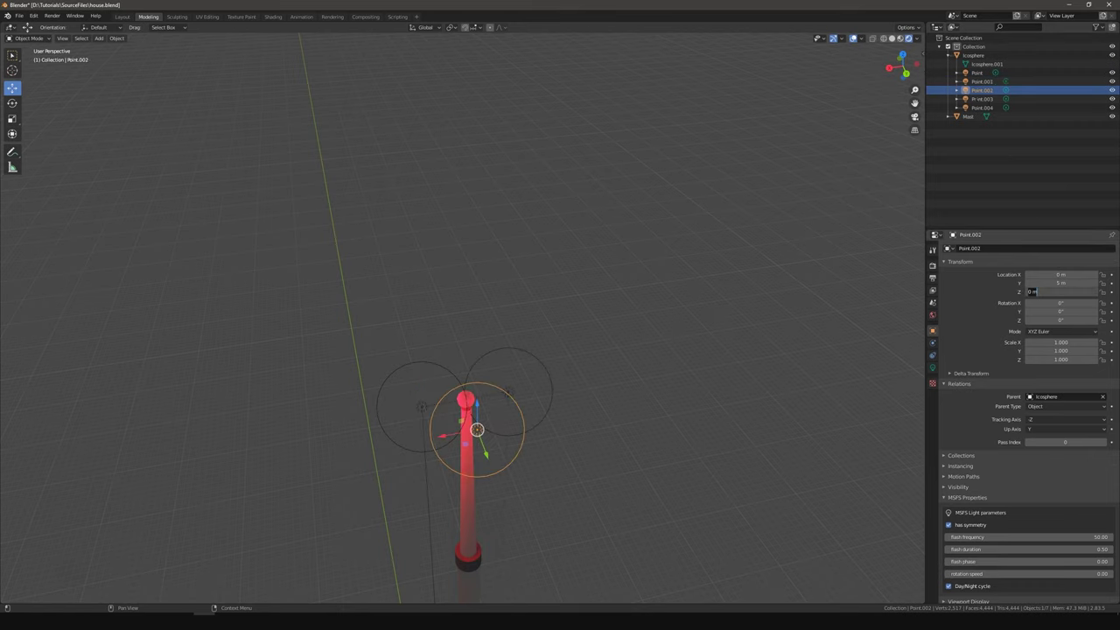
left_click(987, 99)
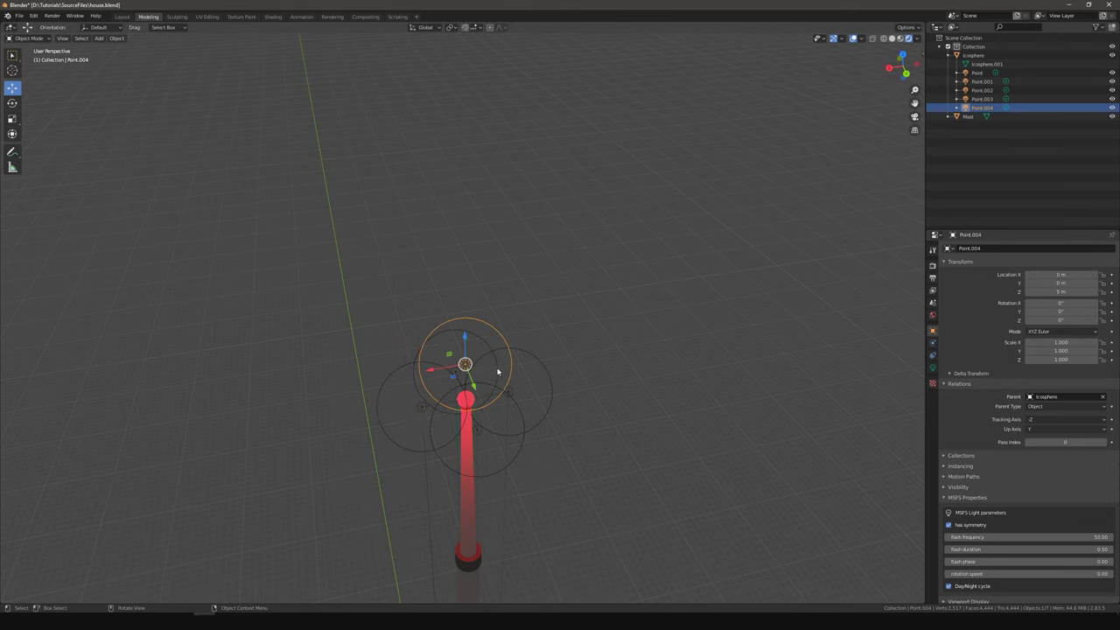
left_click(643, 412)
- Select all objects in the scene and export the mast with its ico sphere and five point lights
middle_click_drag(643, 412, 463, 322)
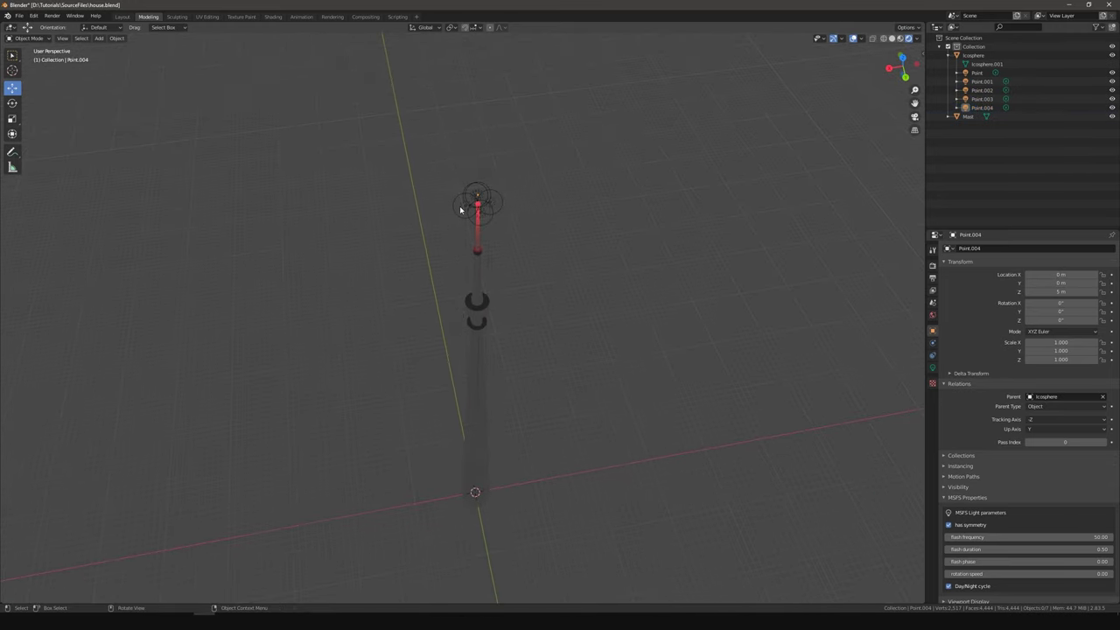
key("a")
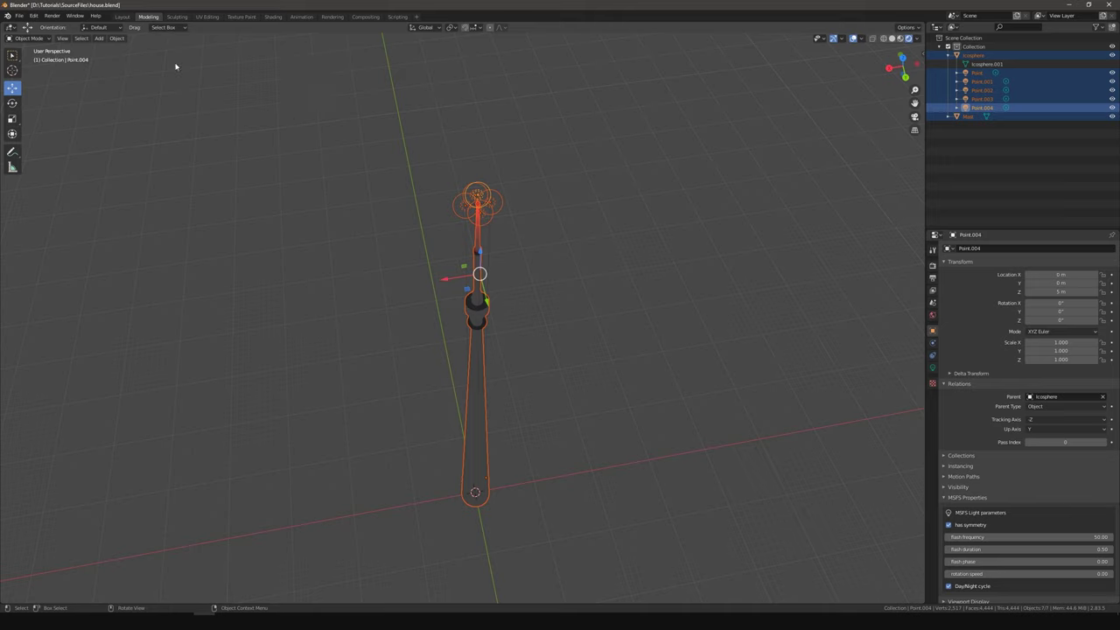
left_click(19, 16)
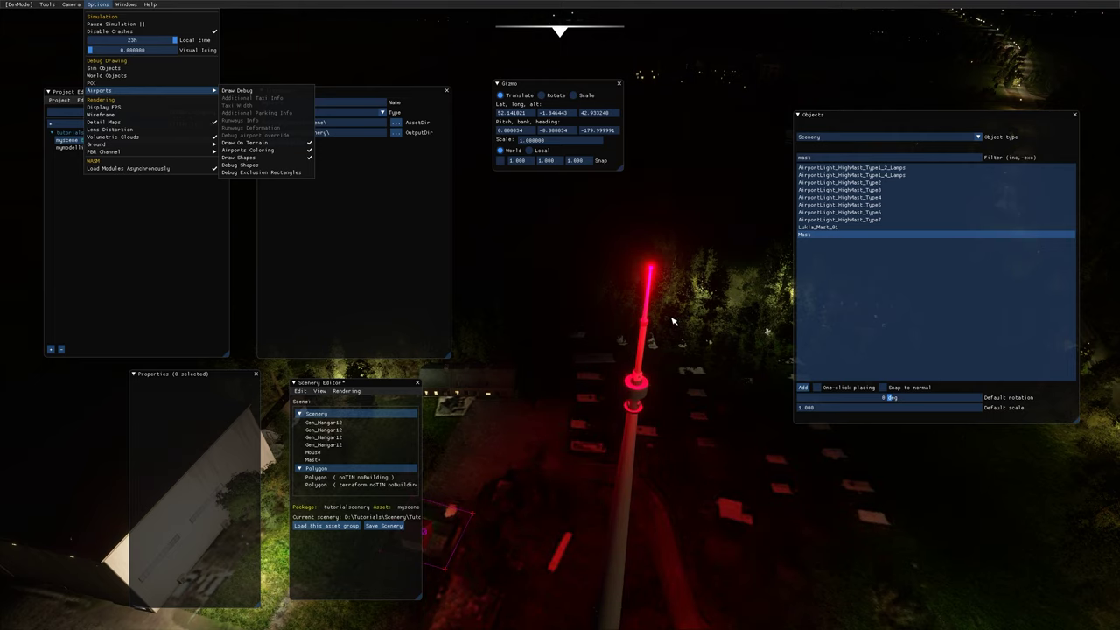
- Switch to Flight Simulator and examine the mast's flashing red lights at night from near and far
key("s")
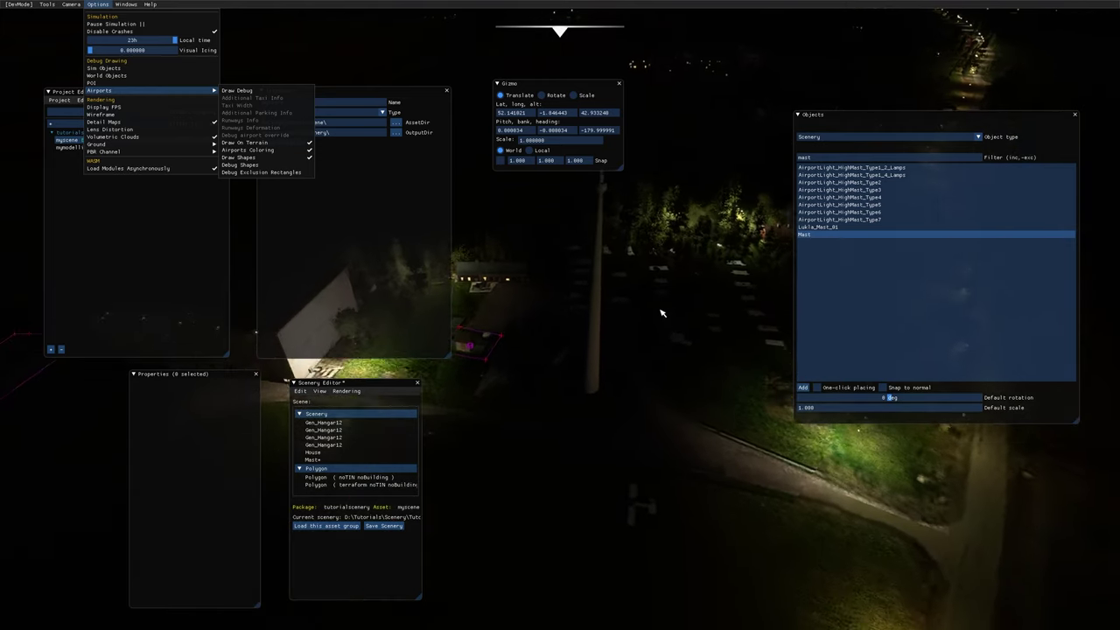
key("s")
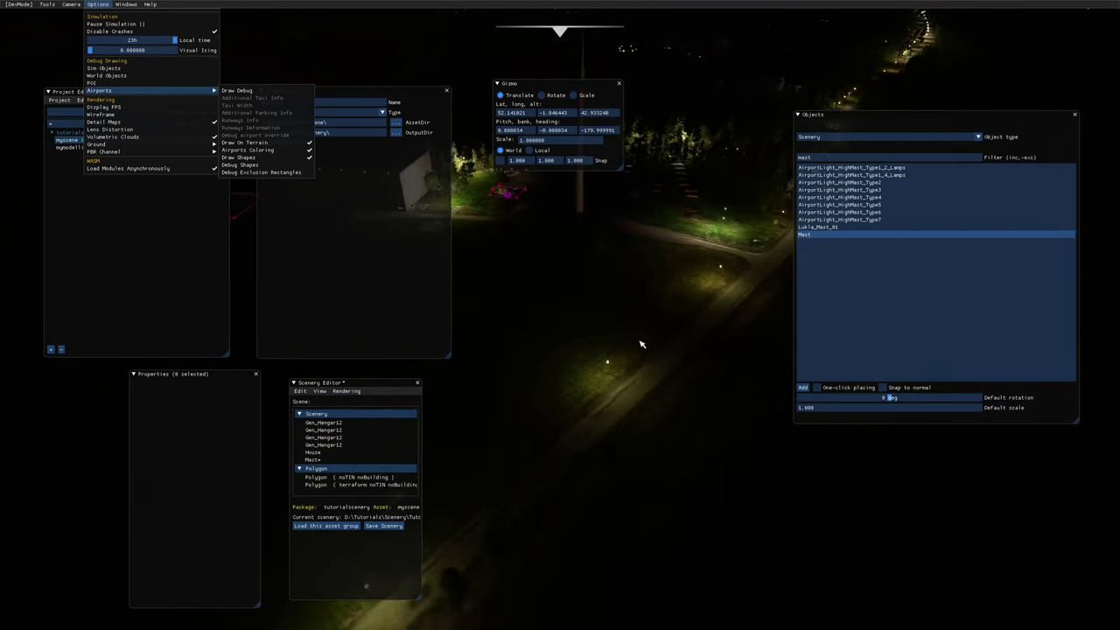
left_click(639, 337)
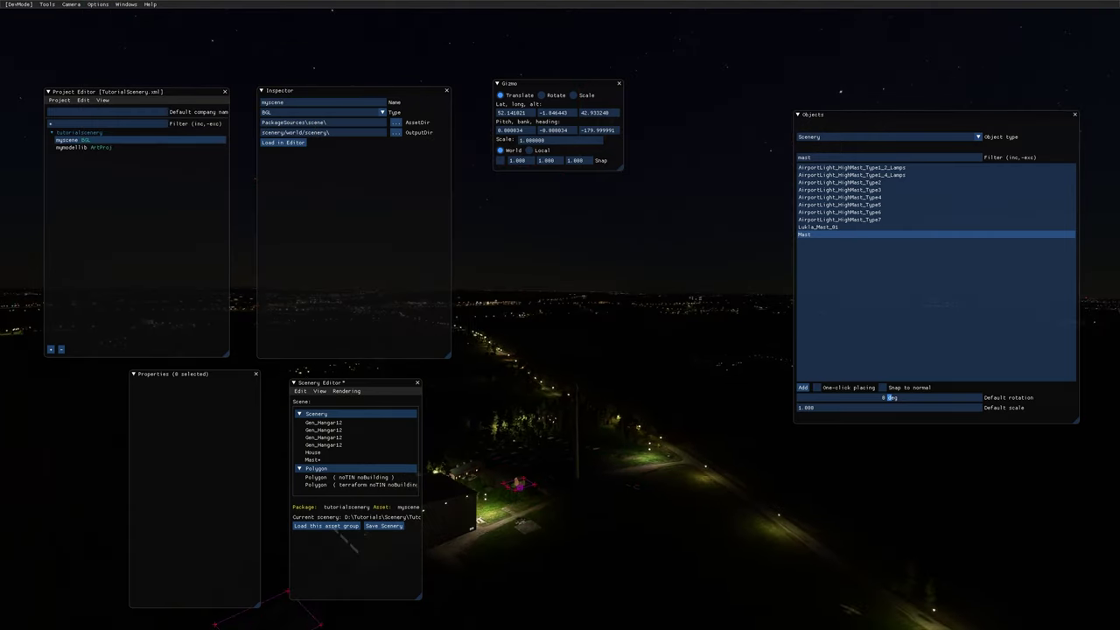
key("w")
key("w")
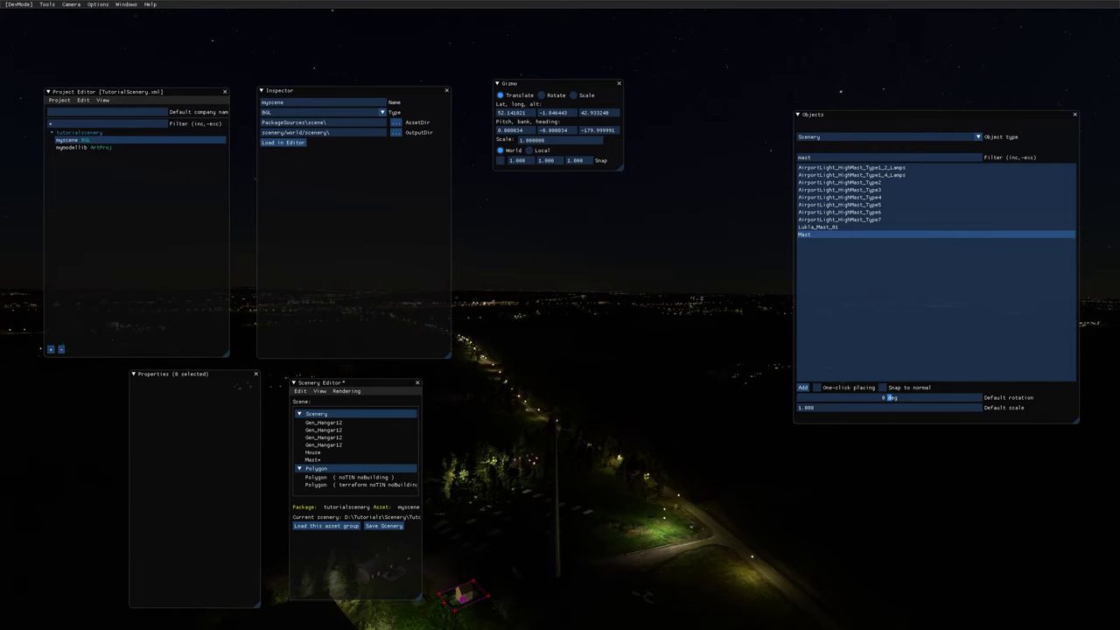
- Set the local time to 12h and examine the mast's lights in daylight from several distances
left_click(98, 5)
left_click(137, 41)
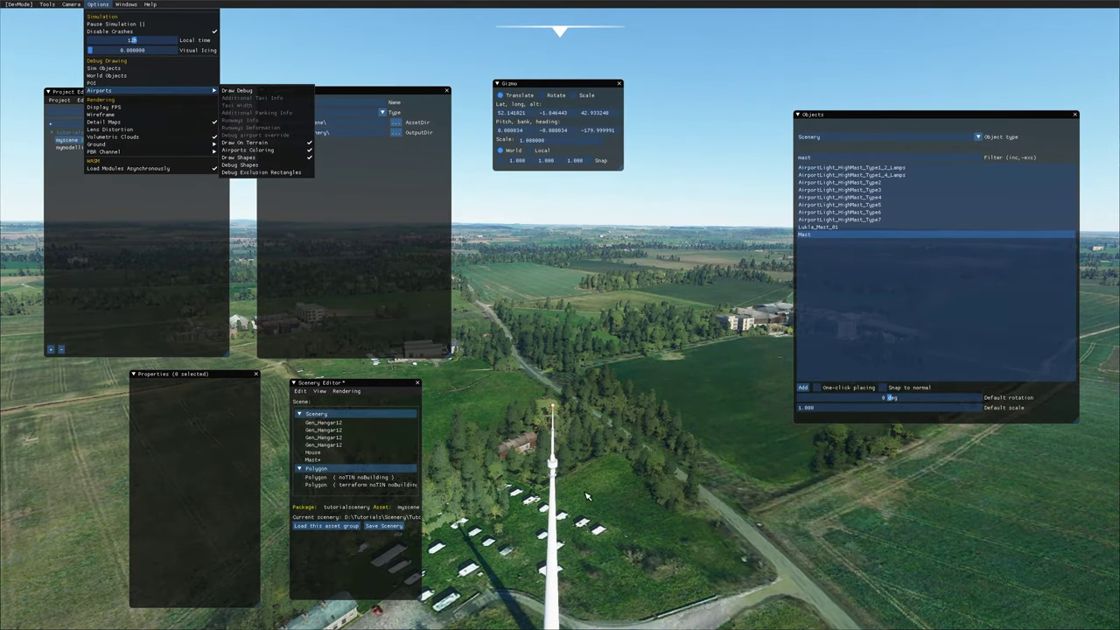
key("s")
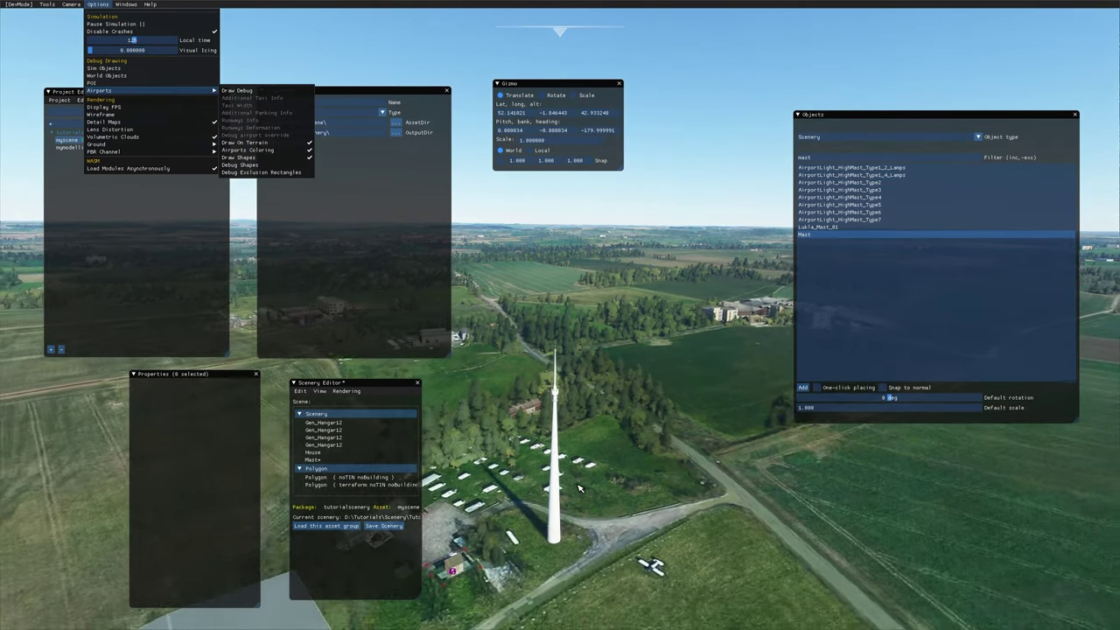
key("s")
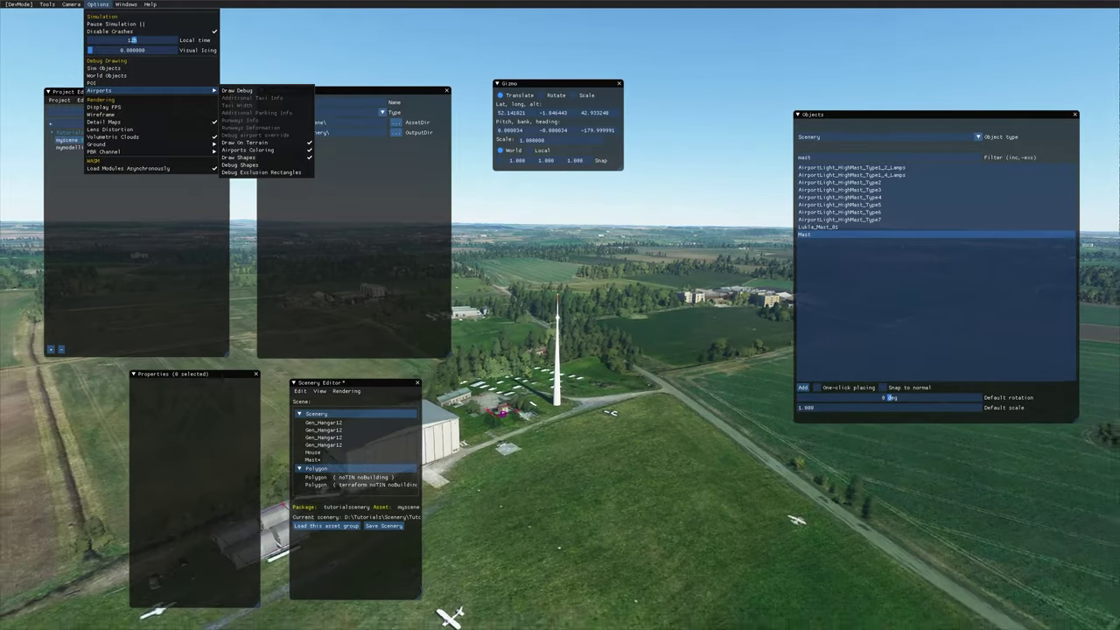
key("s")
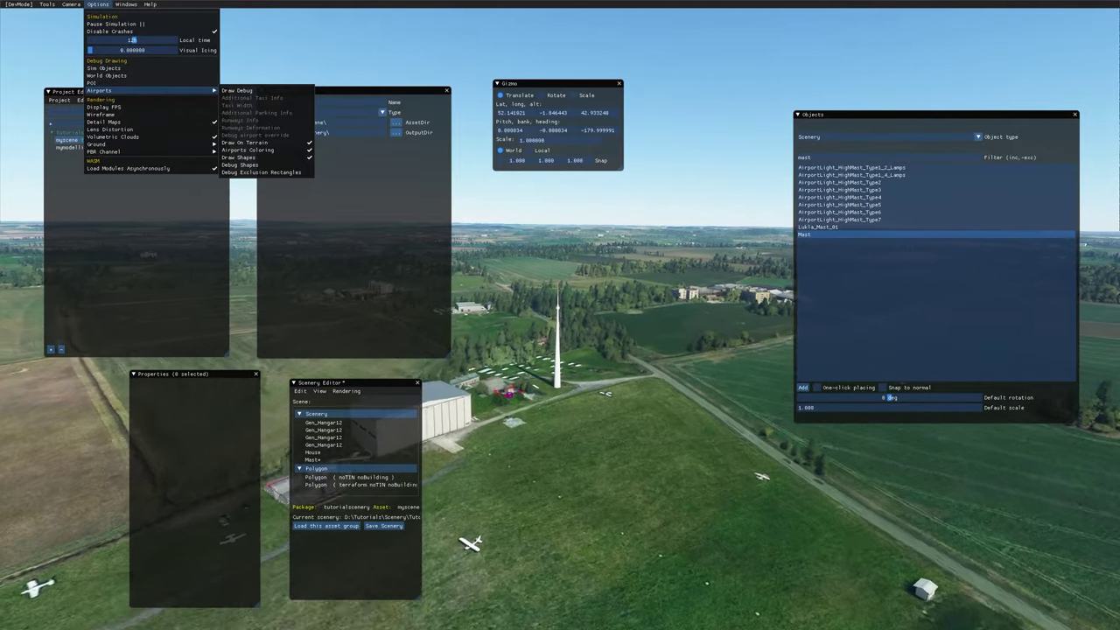
key("s")
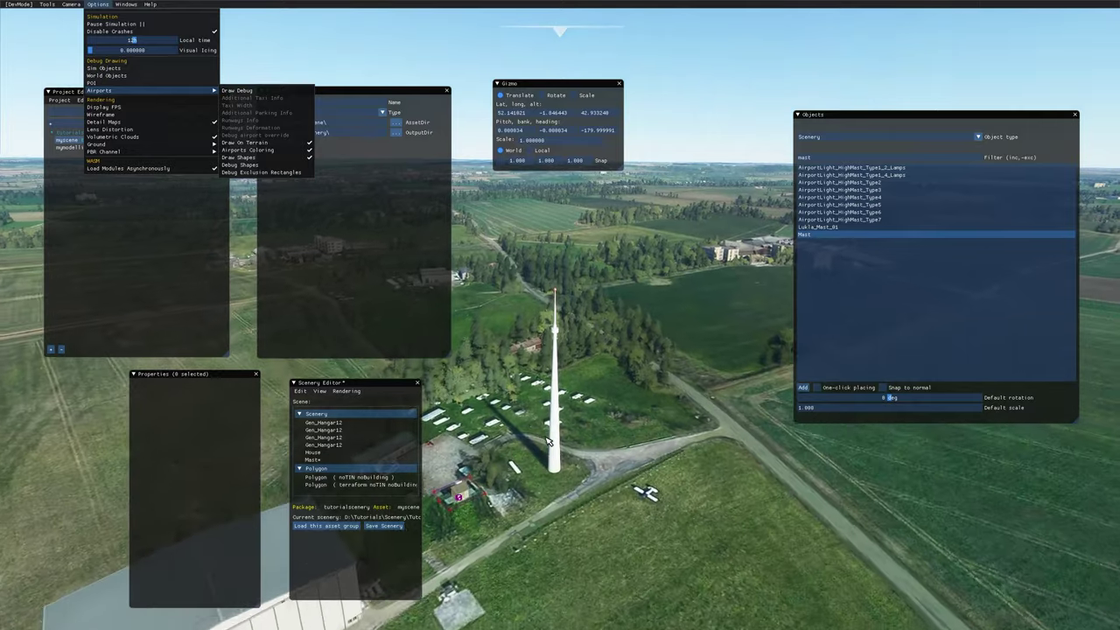
key("w")
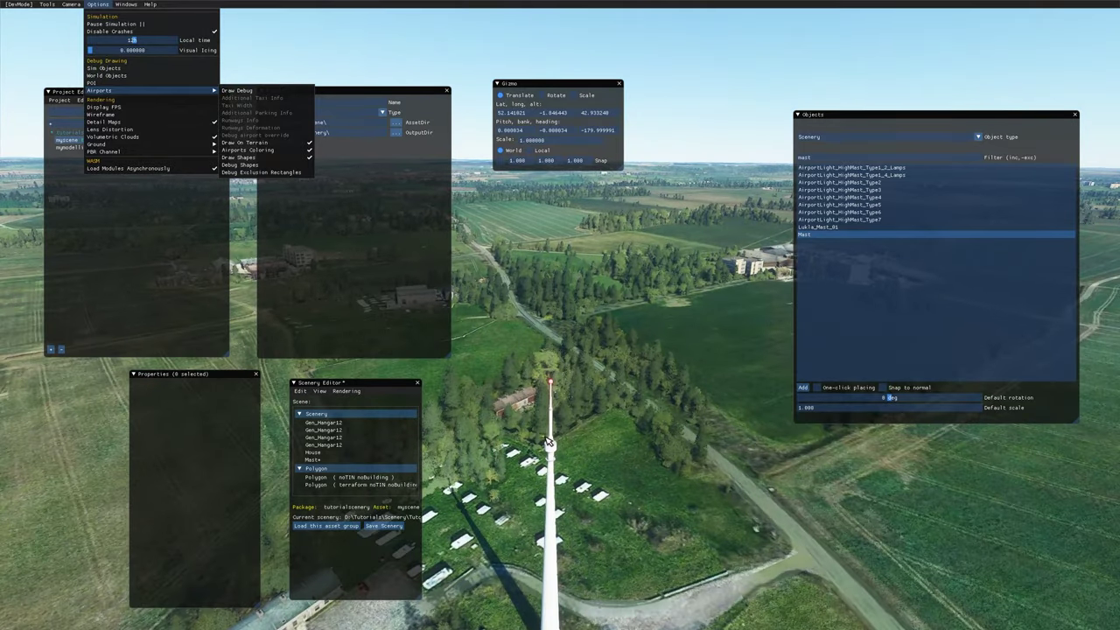
- Return the local time to 23h and view the flashing mast lights from farther away
left_click_drag(134, 40, 198, 45)
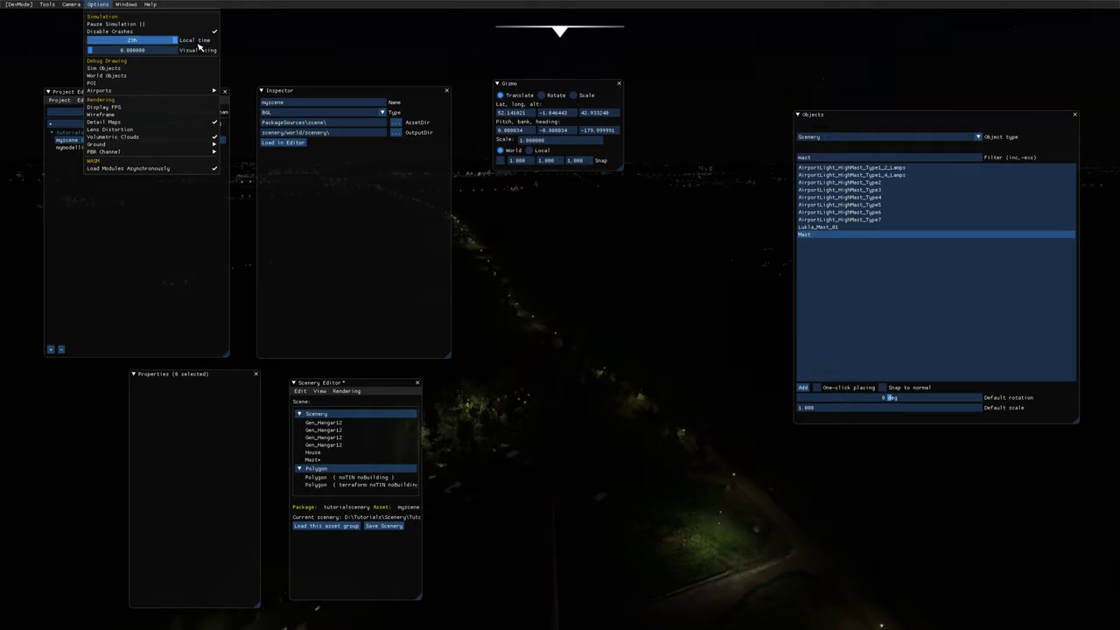
key("s")
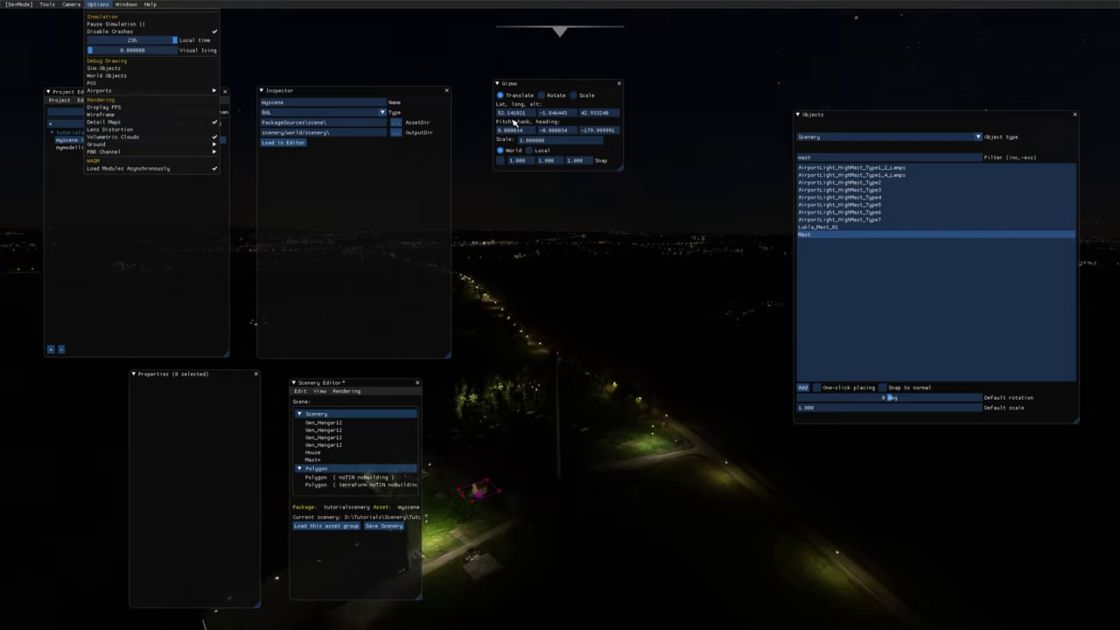
key("s")
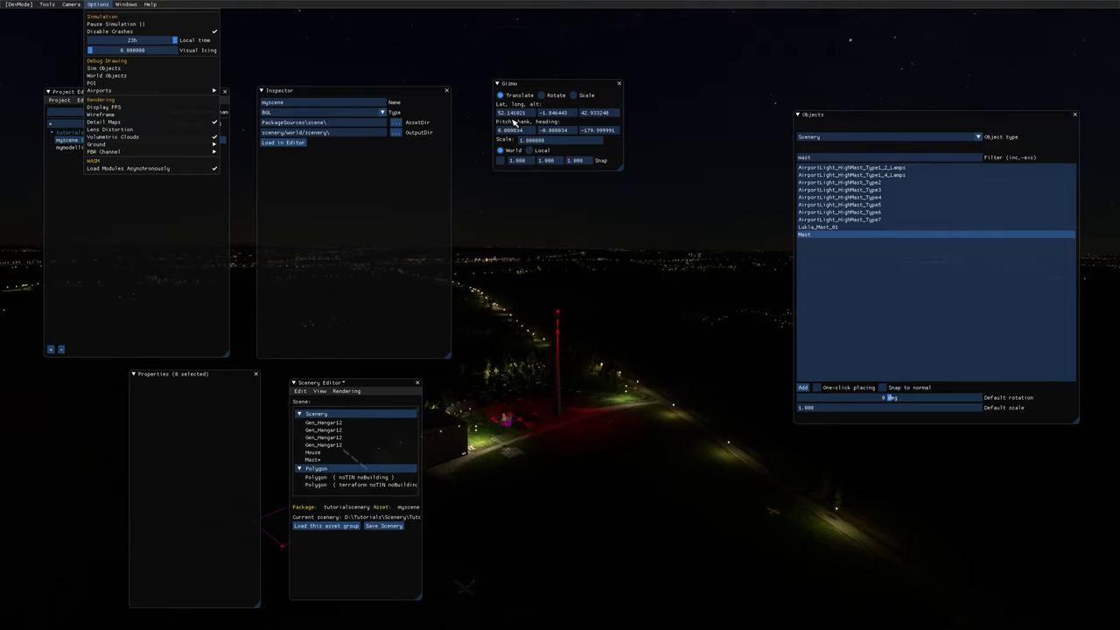